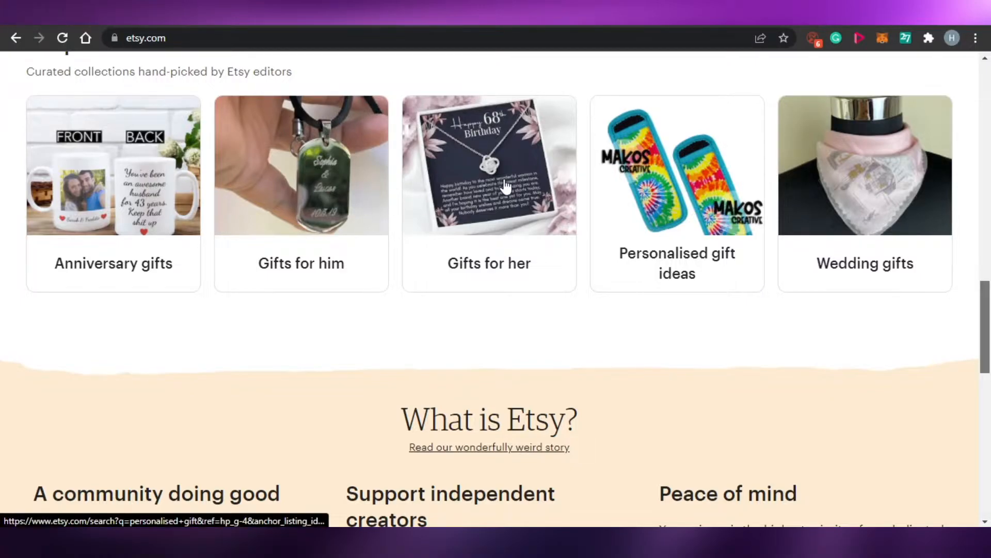
Step: Browse the Etsy home page's popular gifts, hand-picked items and curated gift collections
{"action": "scroll", "coordinate": [506, 186], "scroll_direction": "down", "scroll_amount": 1}
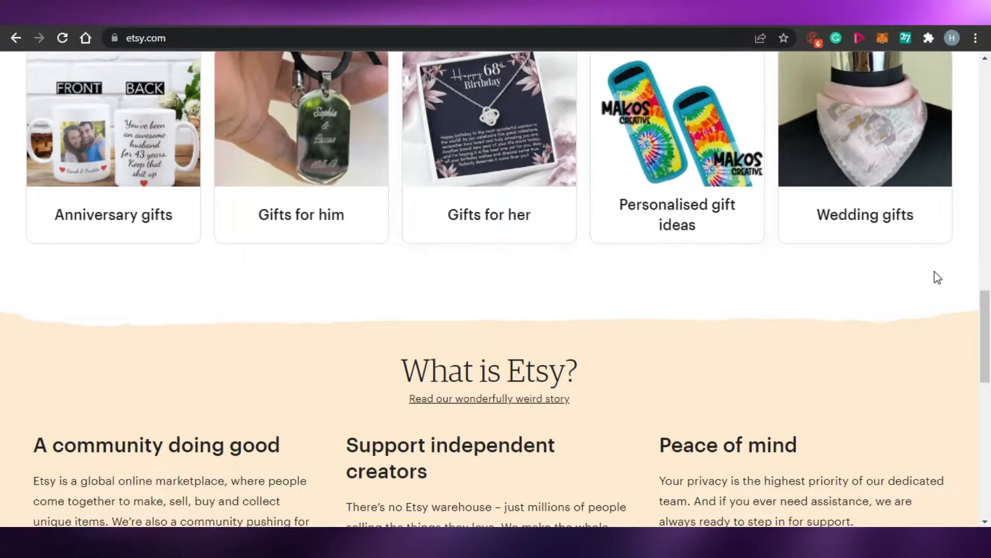
{"action": "left_click_drag", "start_coordinate": [986, 333], "coordinate": [989, 103]}
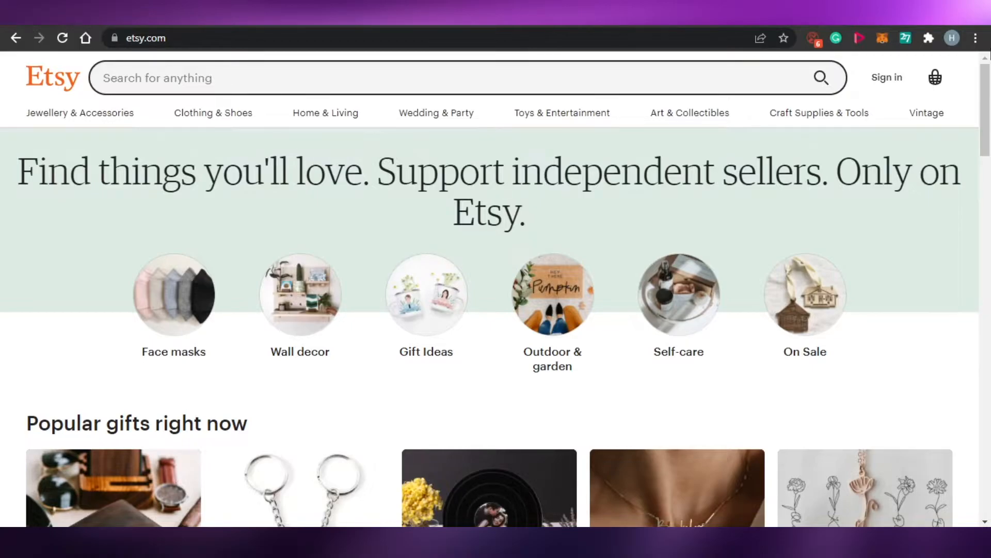
{"action": "left_click", "coordinate": [989, 274]}
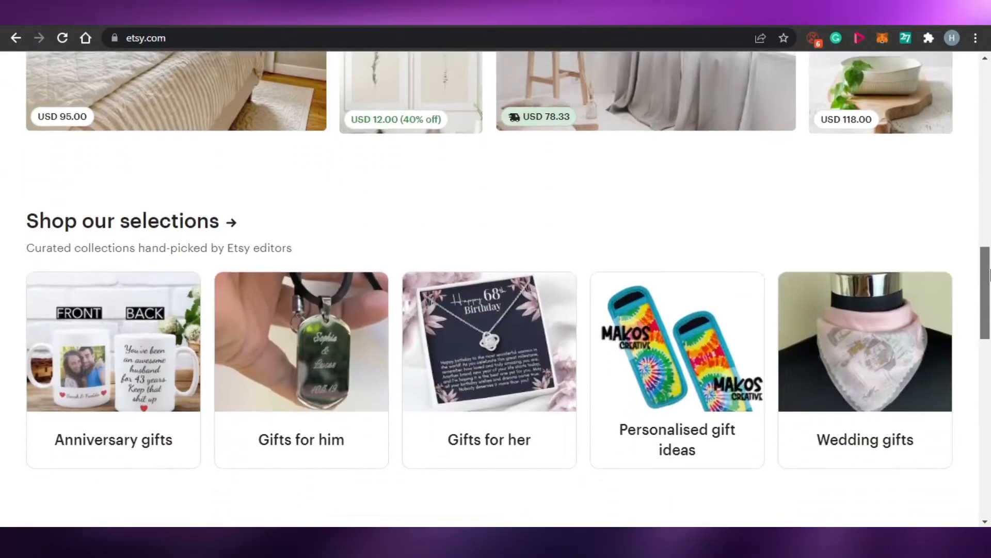
{"action": "left_click_drag", "start_coordinate": [989, 274], "coordinate": [989, 85]}
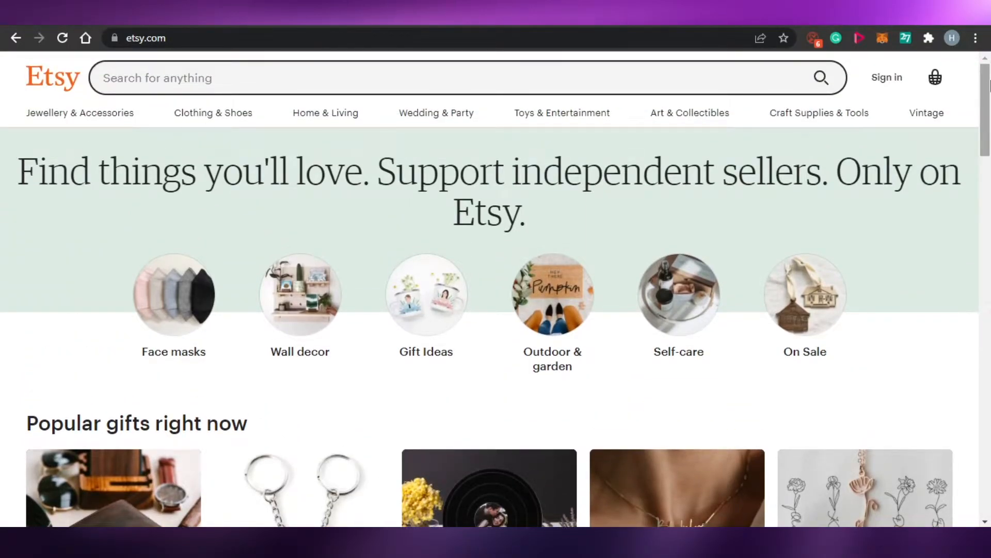
{"action": "left_click_drag", "start_coordinate": [988, 85], "coordinate": [988, 177]}
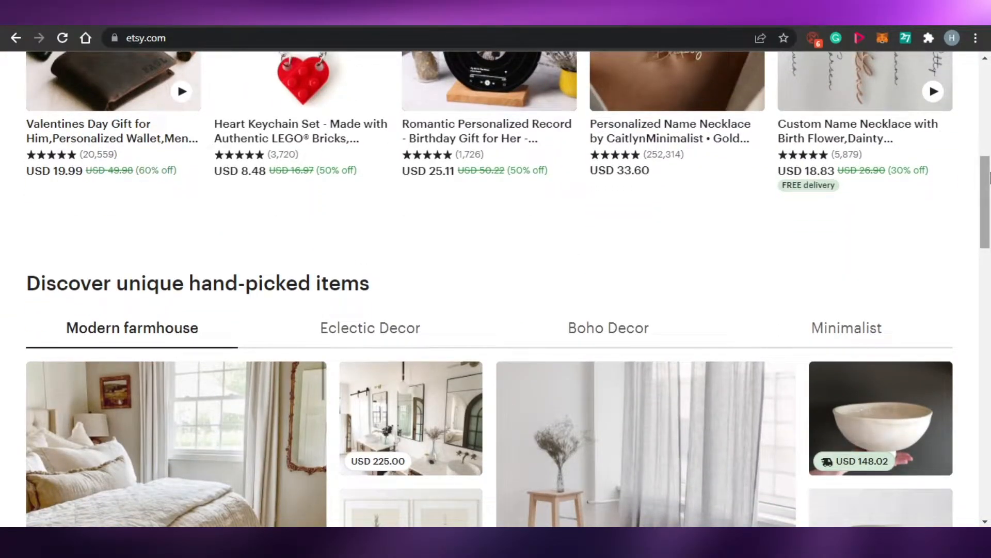
{"action": "left_click_drag", "start_coordinate": [989, 177], "coordinate": [989, 237]}
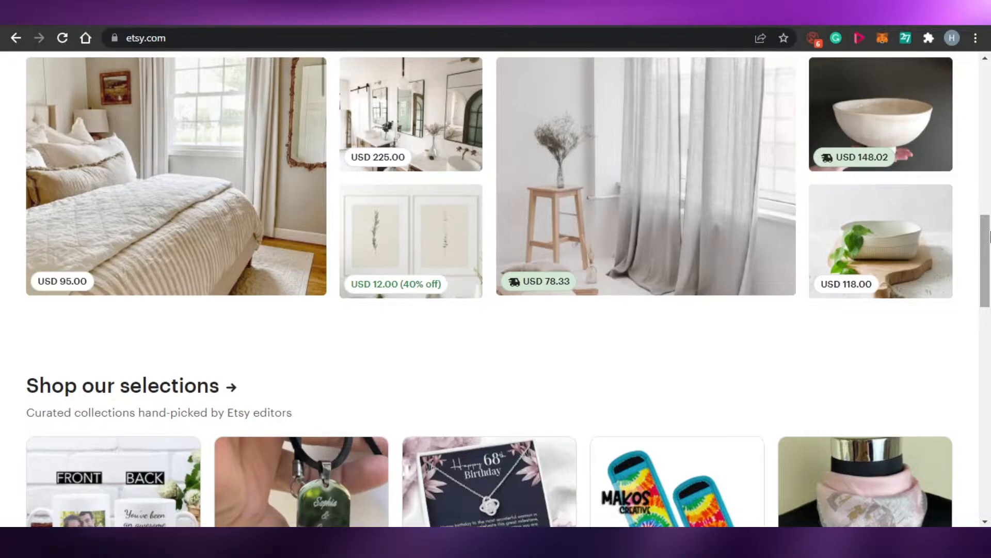
{"action": "left_click_drag", "start_coordinate": [989, 237], "coordinate": [989, 141]}
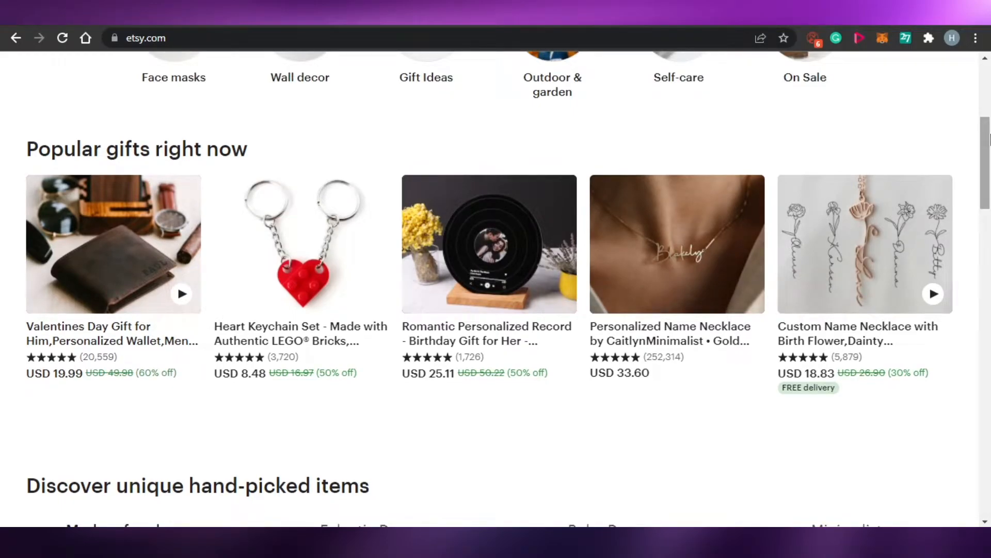
Step: Open the Sell on Etsy page from the home page footer and get started with opening a shop
{"action": "left_click_drag", "start_coordinate": [989, 141], "coordinate": [989, 436]}
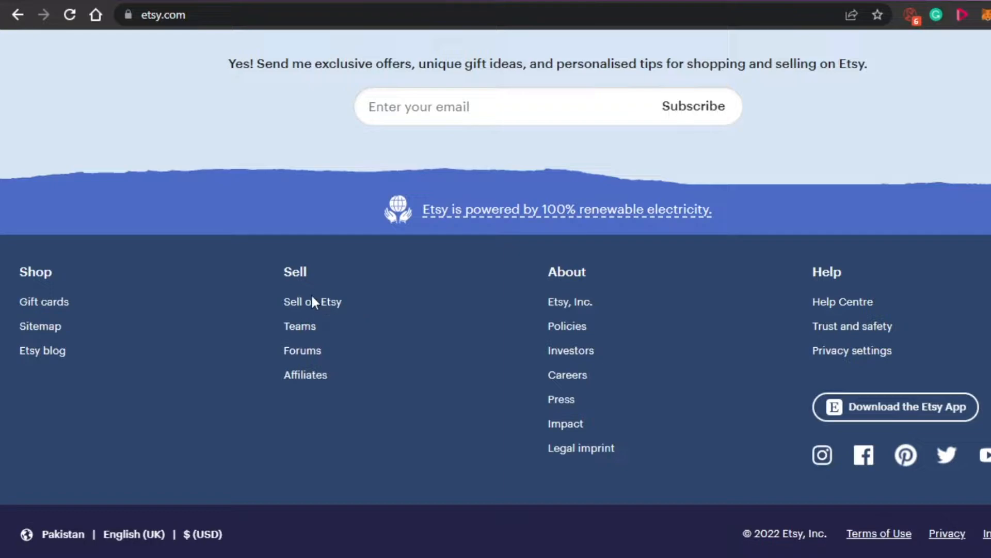
{"action": "left_click", "coordinate": [316, 306]}
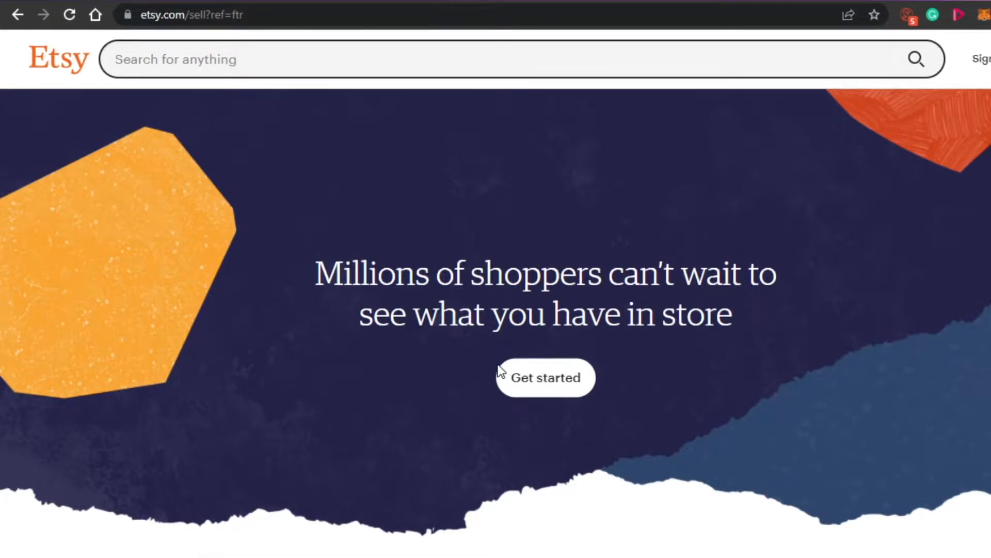
{"action": "left_click", "coordinate": [552, 402]}
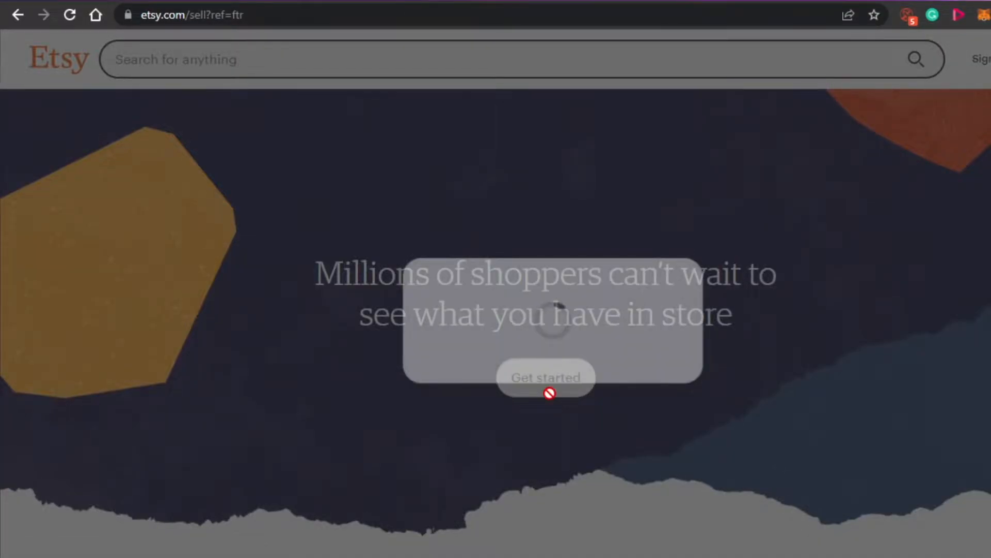
Step: Review the shop's language, country, currency and seller-type preferences and save them
{"action": "scroll", "coordinate": [143, 145], "scroll_direction": "down", "scroll_amount": 2}
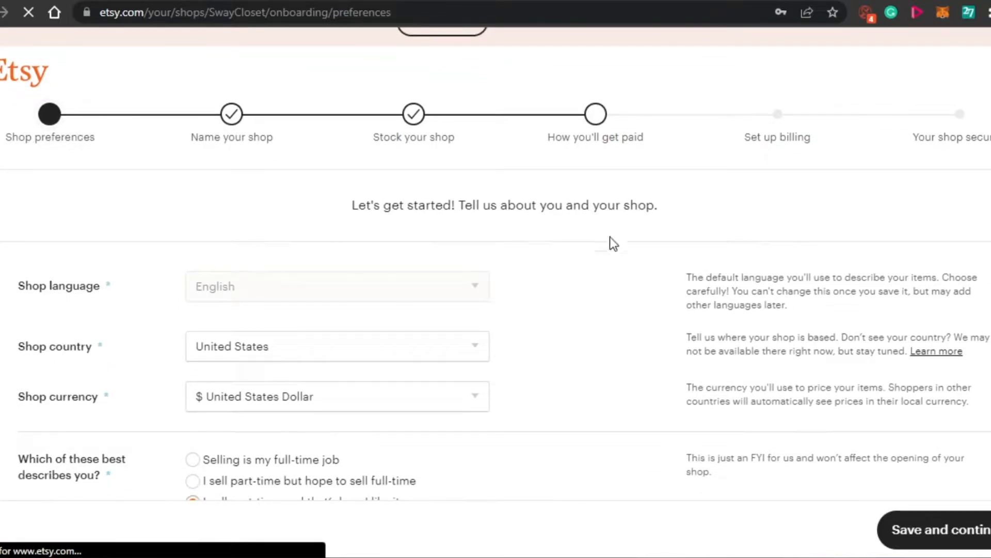
{"action": "scroll", "coordinate": [496, 263], "scroll_direction": "down", "scroll_amount": 1}
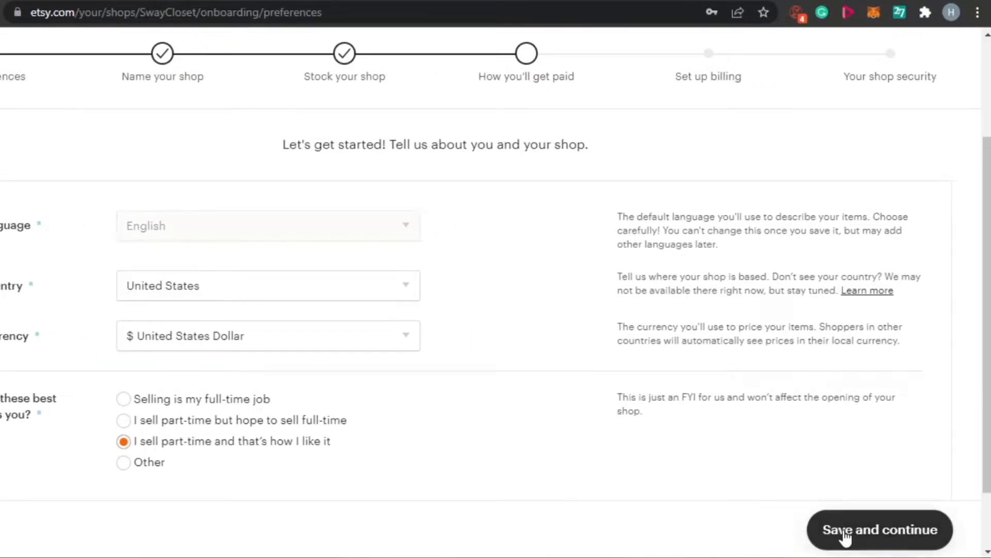
{"action": "left_click", "coordinate": [872, 528]}
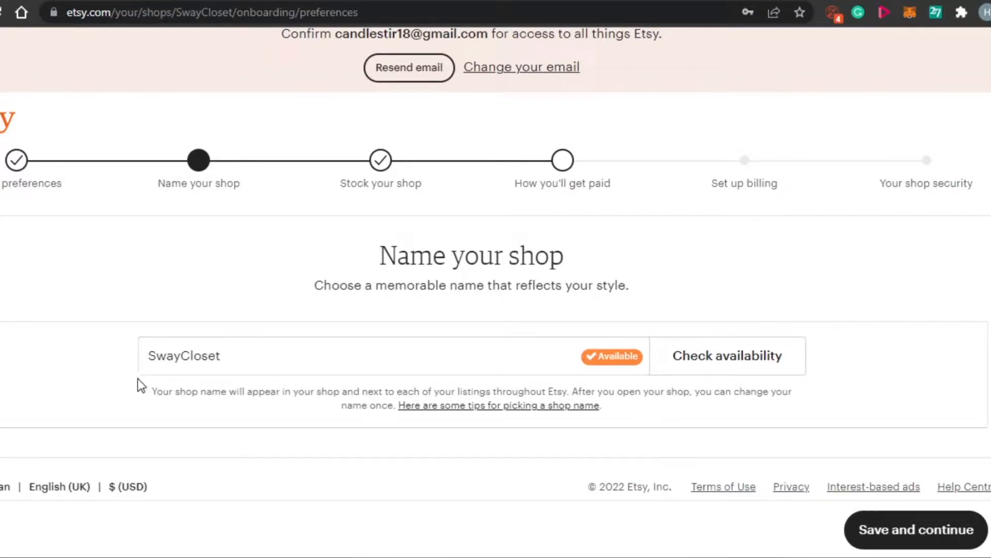
Step: Save SwayCloset as the shop name and start adding the first listing to the shop's stock
{"action": "left_click", "coordinate": [237, 361]}
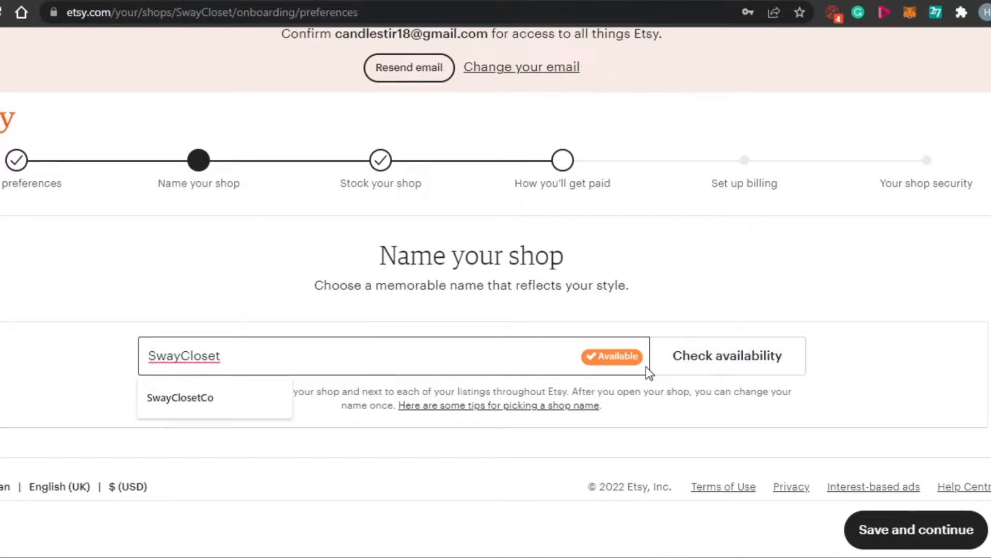
{"action": "left_click", "coordinate": [884, 532]}
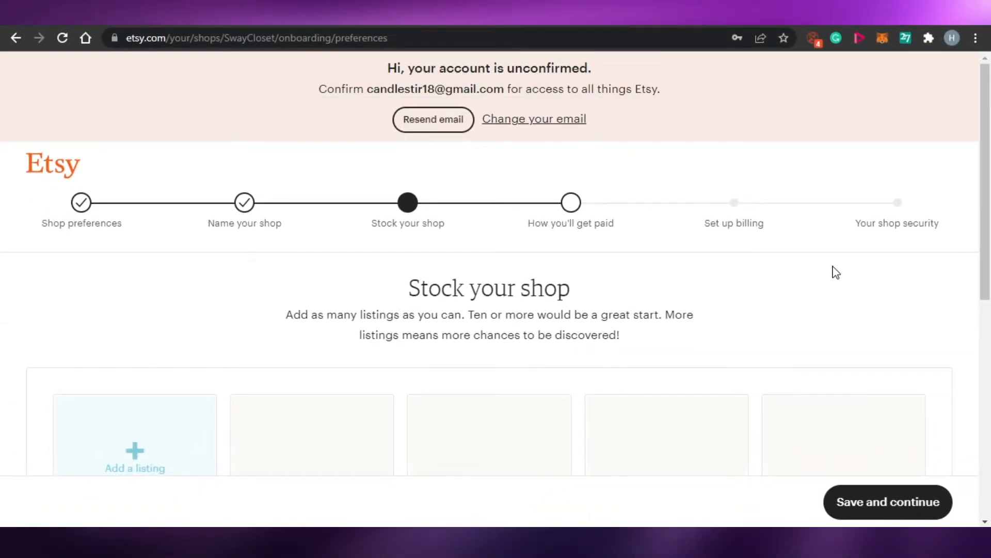
{"action": "left_click_drag", "start_coordinate": [984, 192], "coordinate": [990, 254]}
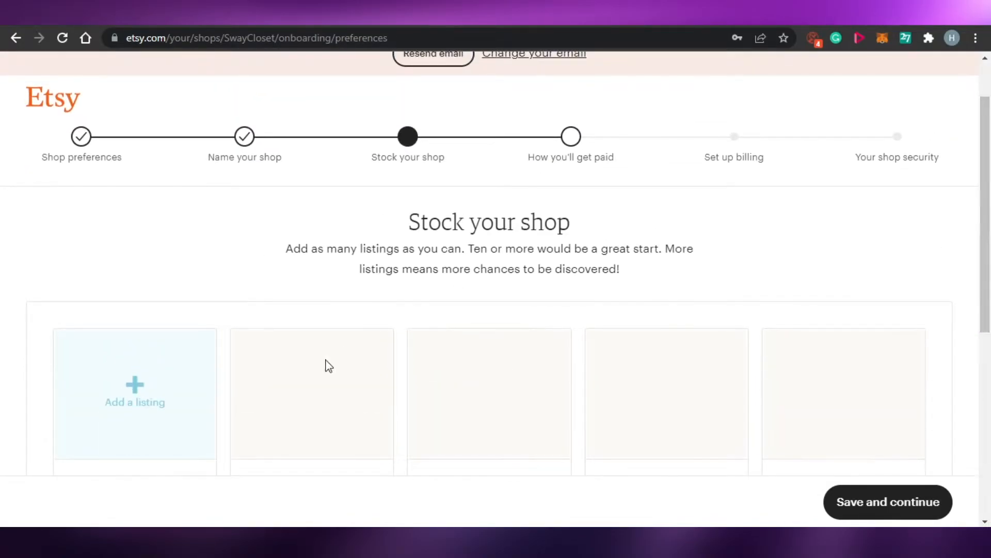
{"action": "left_click", "coordinate": [141, 404]}
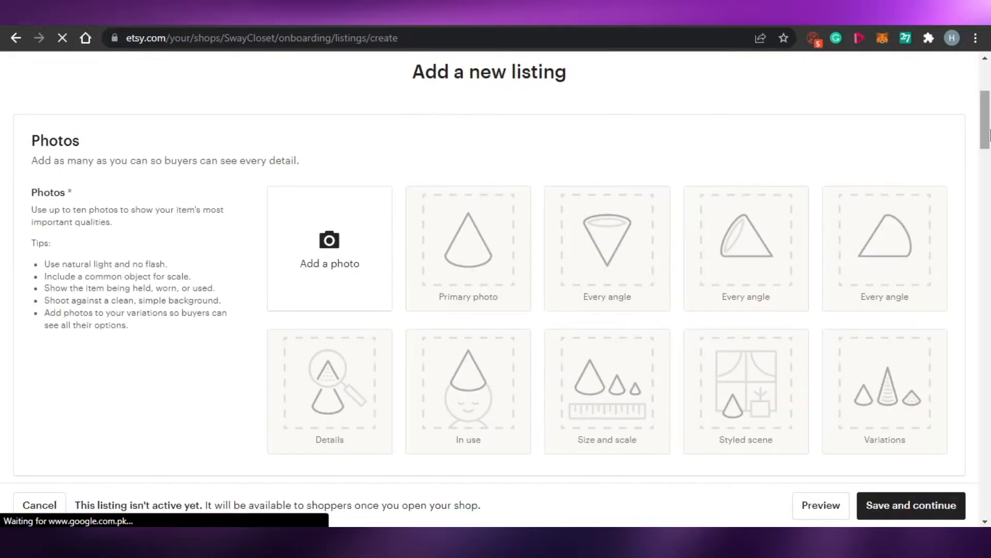
Step: Examine the sections of the new listing form, from photos and video through listing details, variations, personalisation and delivery
{"action": "left_click_drag", "start_coordinate": [986, 120], "coordinate": [986, 176]}
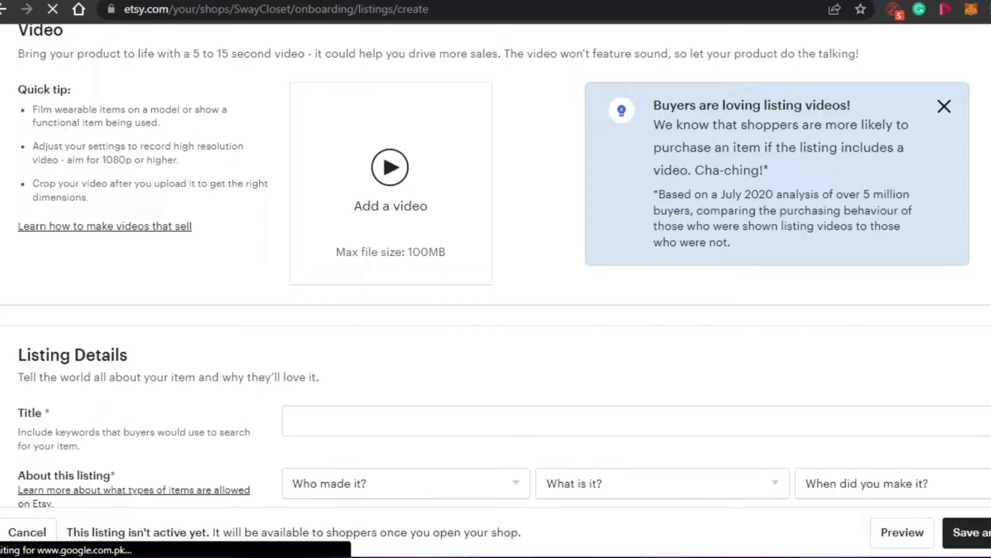
{"action": "scroll", "coordinate": [495, 259], "scroll_direction": "down", "scroll_amount": 5}
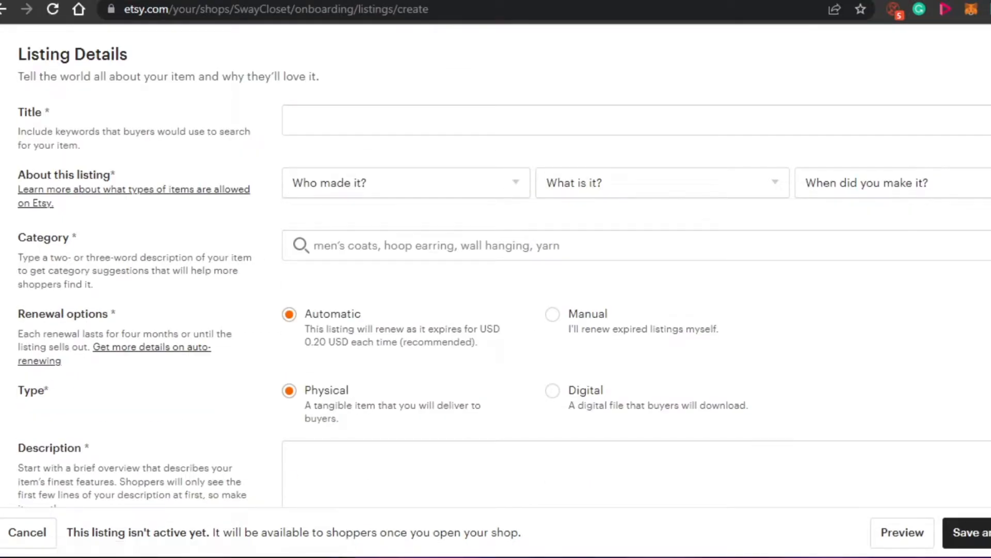
{"action": "scroll", "coordinate": [496, 258], "scroll_direction": "down", "scroll_amount": 15}
{"action": "scroll", "coordinate": [495, 258], "scroll_direction": "down", "scroll_amount": 7}
{"action": "scroll", "coordinate": [496, 258], "scroll_direction": "up", "scroll_amount": 20}
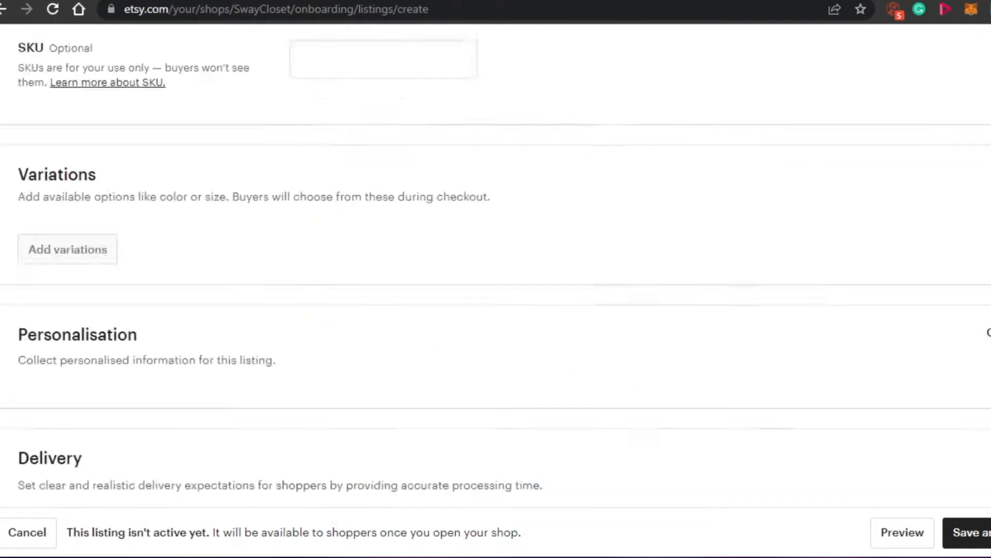
{"action": "scroll", "coordinate": [496, 266], "scroll_direction": "down", "scroll_amount": 20}
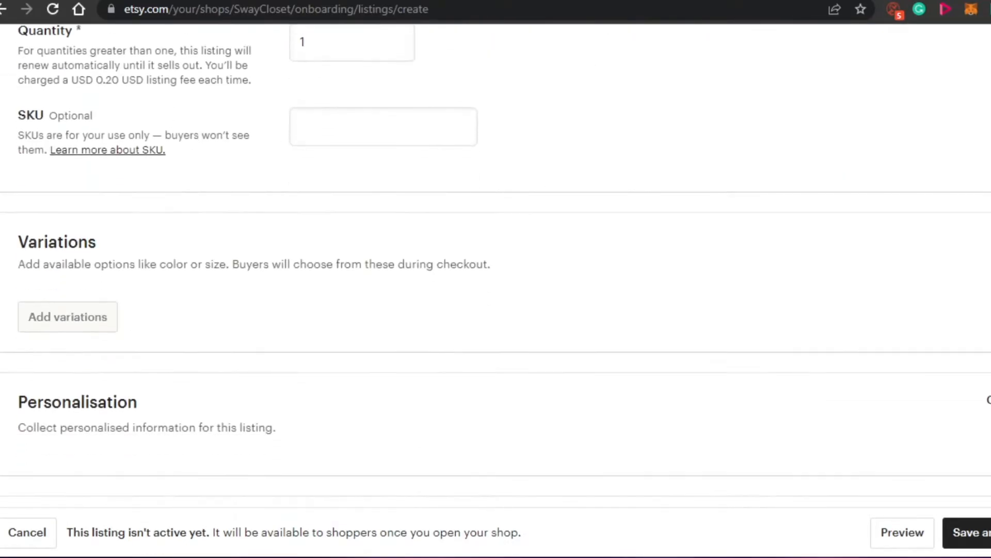
{"action": "scroll", "coordinate": [496, 266], "scroll_direction": "up", "scroll_amount": 15}
{"action": "scroll", "coordinate": [496, 265], "scroll_direction": "up", "scroll_amount": 15}
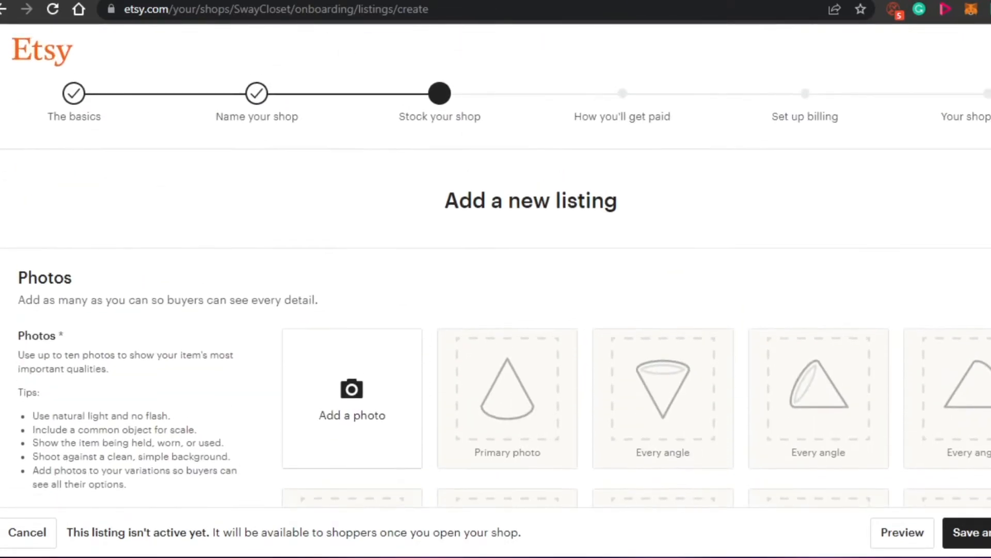
{"action": "scroll", "coordinate": [496, 265], "scroll_direction": "down", "scroll_amount": 8}
{"action": "scroll", "coordinate": [496, 266], "scroll_direction": "up", "scroll_amount": 10}
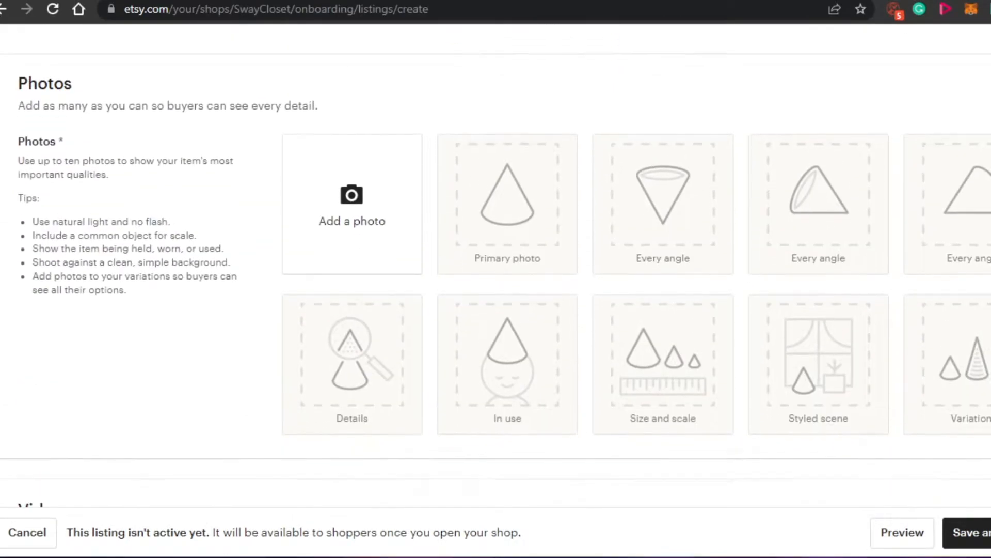
Step: Add the purple image with the cola can, milkshake and popcorn as the listing's primary photo
{"action": "scroll", "coordinate": [496, 266], "scroll_direction": "down", "scroll_amount": 4}
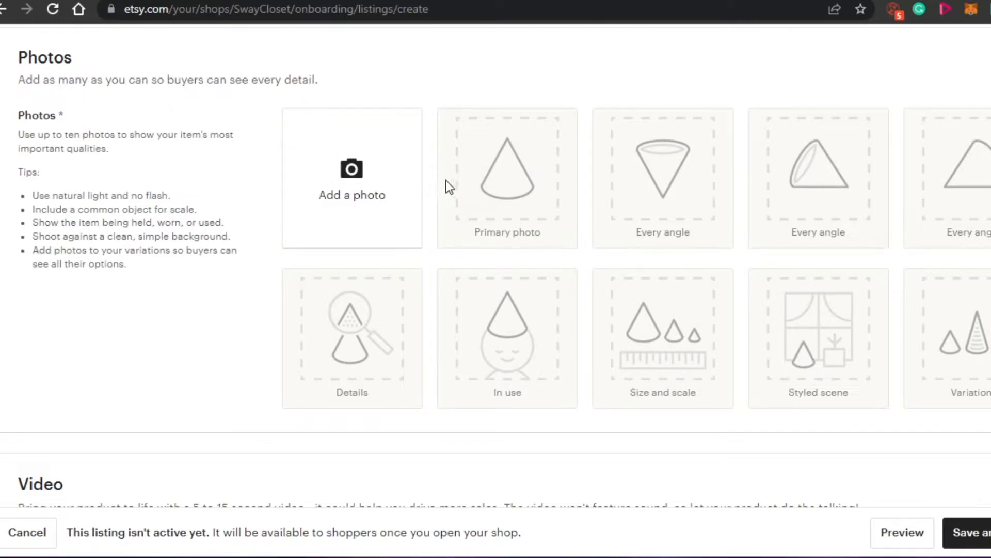
{"action": "left_click", "coordinate": [381, 199]}
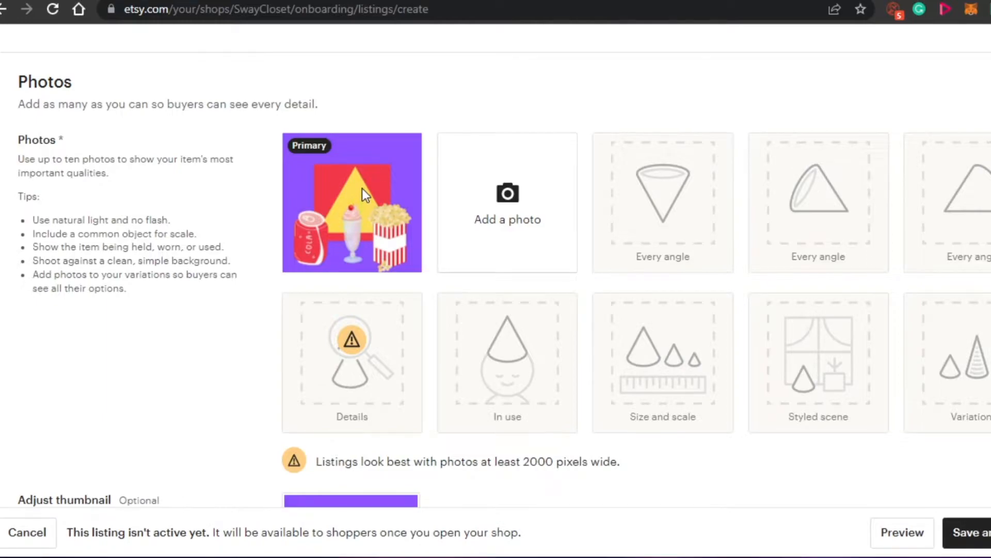
{"action": "mouse_move", "coordinate": [362, 189]}
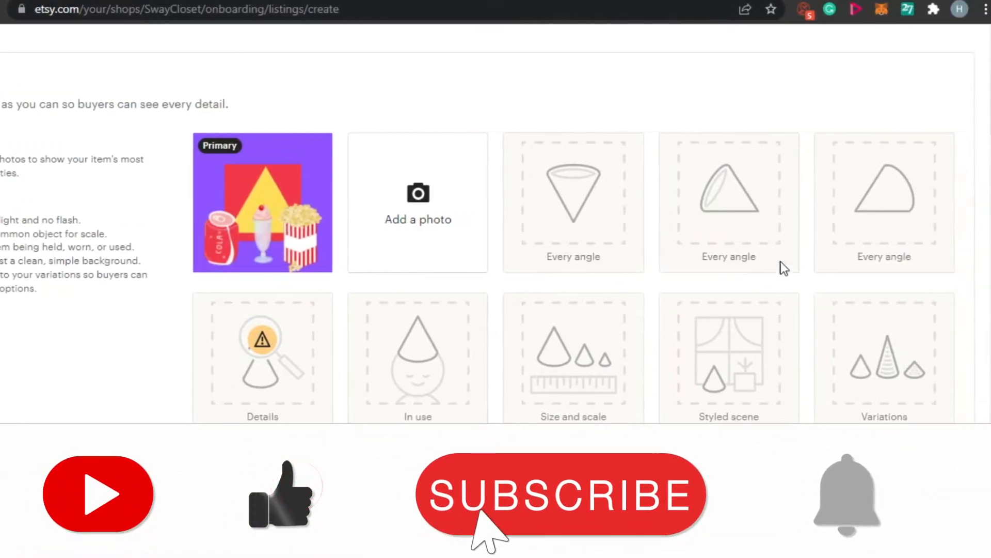
Step: Review the listing's photo slots, thumbnail option and video length guidance
{"action": "mouse_move", "coordinate": [989, 111]}
{"action": "left_mouse_down"}
{"action": "mouse_move", "coordinate": [989, 95]}
{"action": "mouse_move", "coordinate": [989, 139]}
{"action": "mouse_move", "coordinate": [990, 101]}
{"action": "mouse_move", "coordinate": [990, 114]}
{"action": "left_mouse_up"}
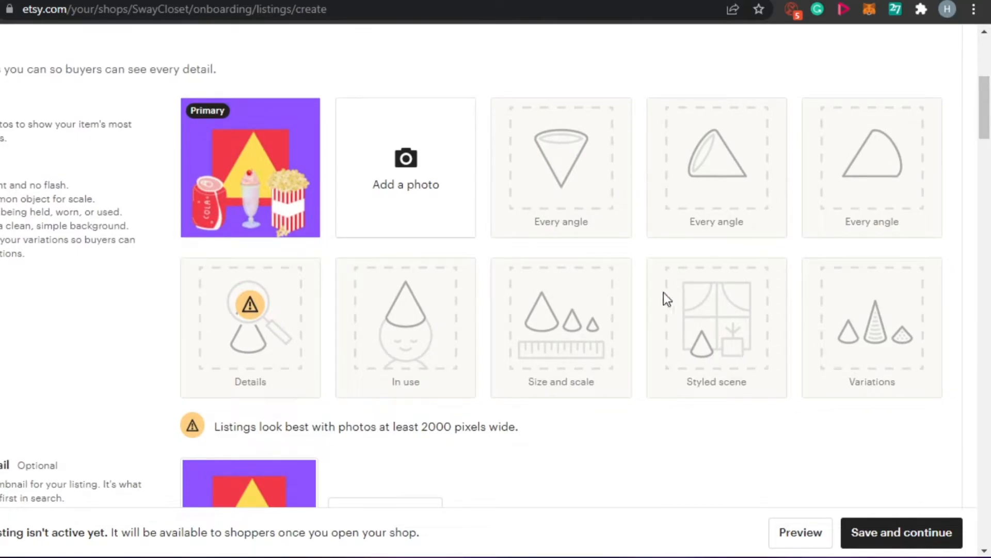
{"action": "left_click_drag", "start_coordinate": [986, 130], "coordinate": [986, 178]}
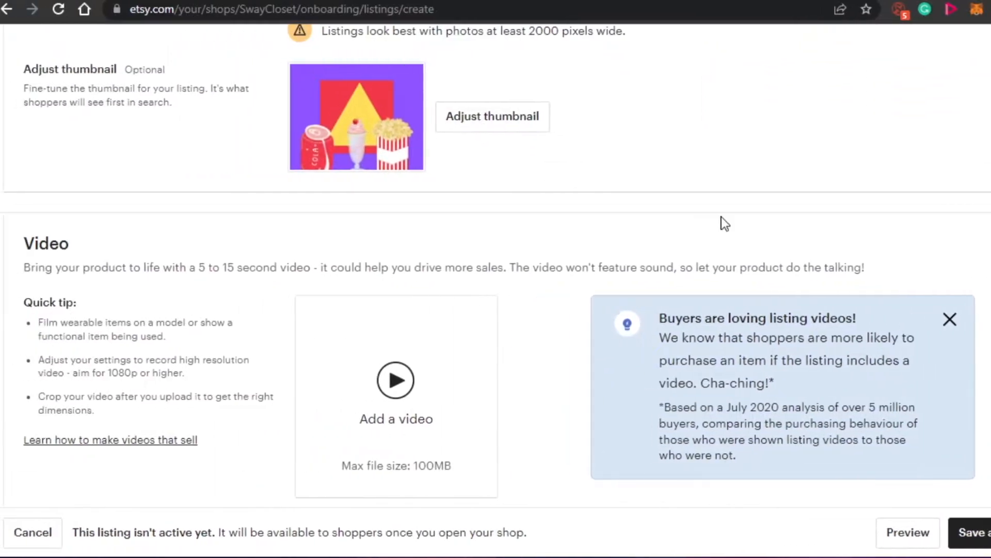
{"action": "scroll", "coordinate": [496, 279], "scroll_direction": "down", "scroll_amount": 3}
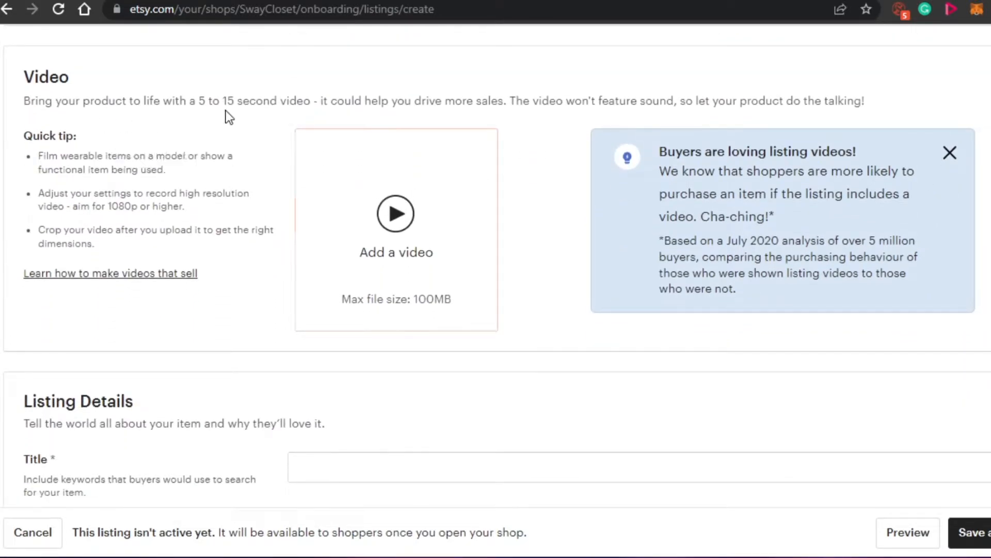
{"action": "left_click_drag", "start_coordinate": [225, 109], "coordinate": [242, 110]}
{"action": "left_click", "coordinate": [241, 123]}
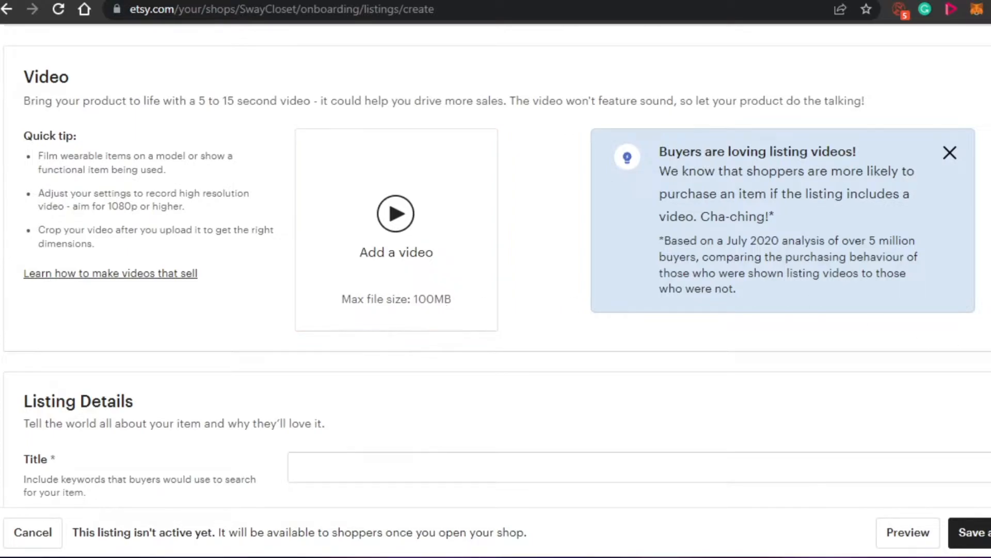
Step: Enter "Digital Art, Wall Art" as the title in the listing details
{"action": "scroll", "coordinate": [497, 267], "scroll_direction": "down", "scroll_amount": 6}
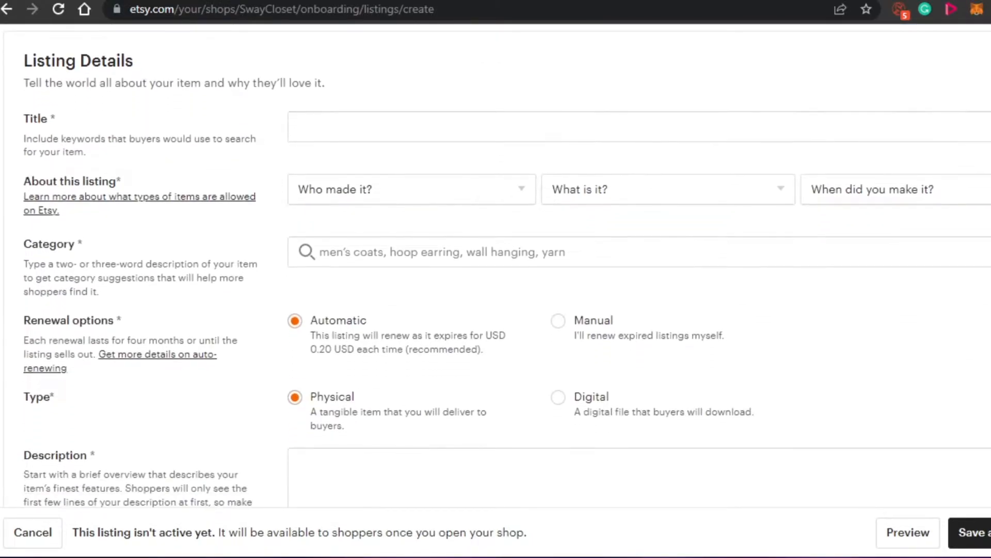
{"action": "scroll", "coordinate": [497, 270], "scroll_direction": "down", "scroll_amount": 1}
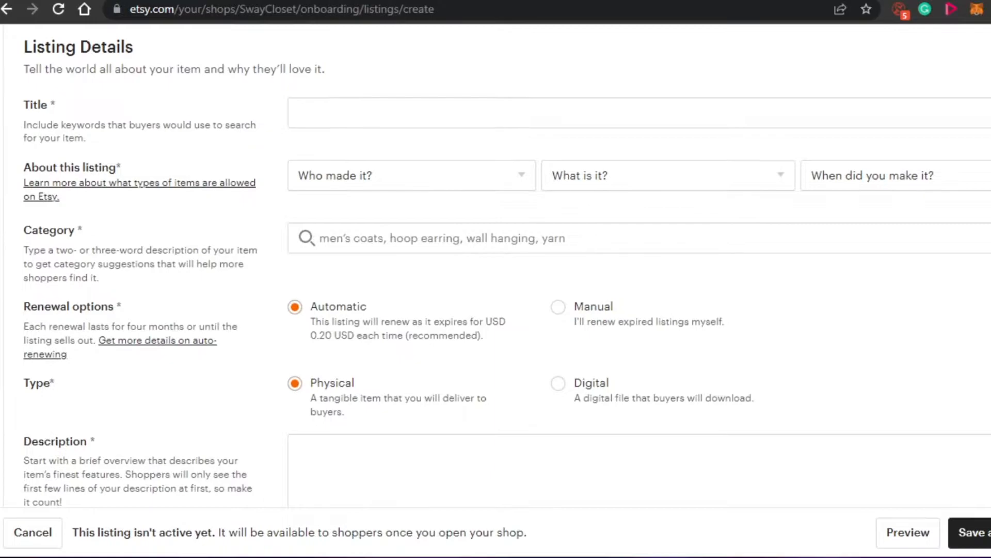
{"action": "left_click", "coordinate": [447, 115]}
{"action": "type", "text": "Digital Art, Wall Art"}
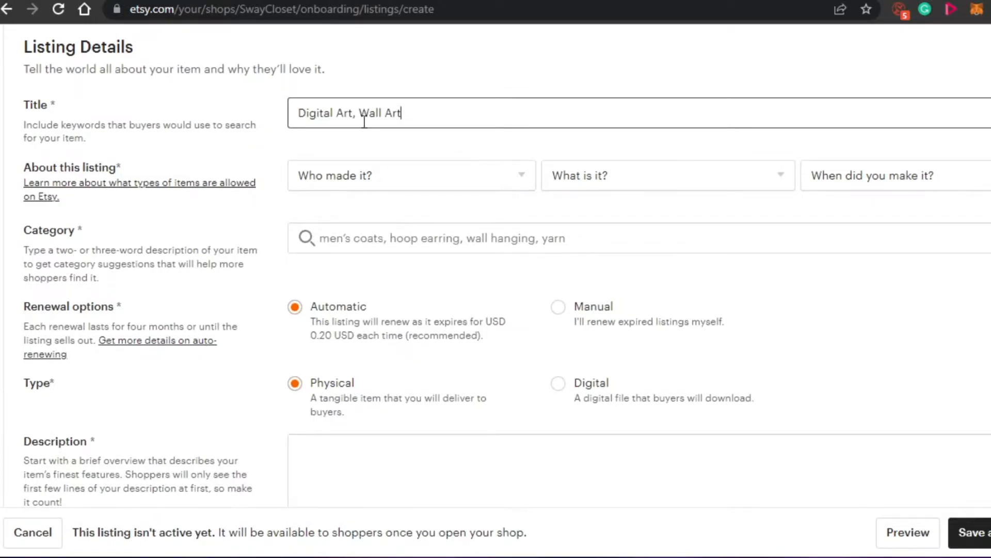
Step: Describe the listing as made by "I did", being "A finished product", and made in "2020 - 2022"
{"action": "left_click", "coordinate": [415, 175]}
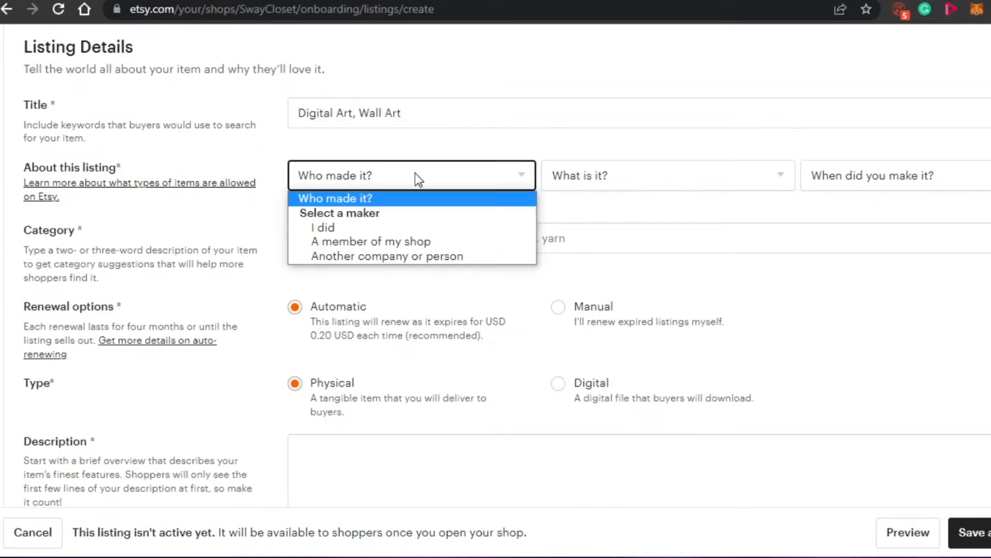
{"action": "left_click", "coordinate": [383, 226]}
{"action": "left_click", "coordinate": [646, 174]}
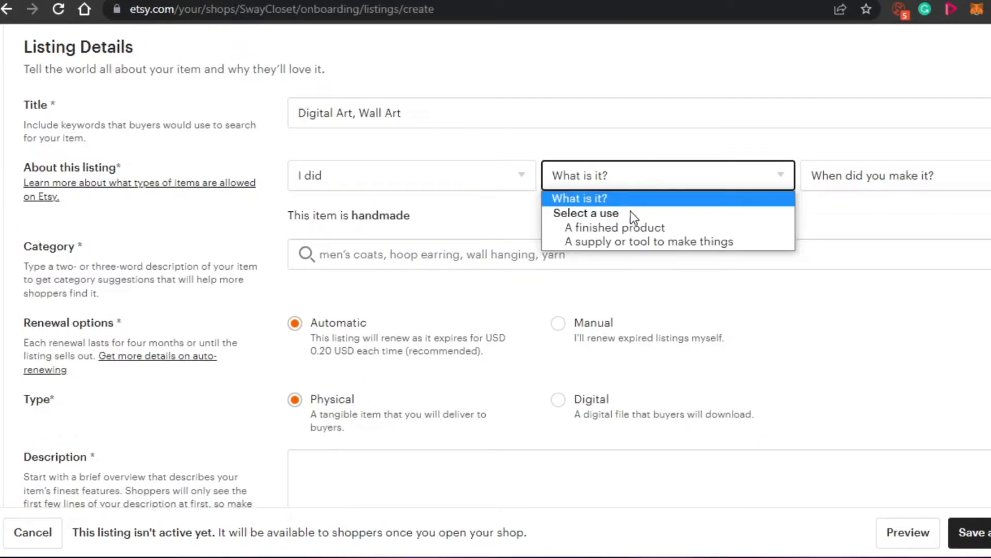
{"action": "left_click", "coordinate": [630, 228]}
{"action": "left_click", "coordinate": [894, 175]}
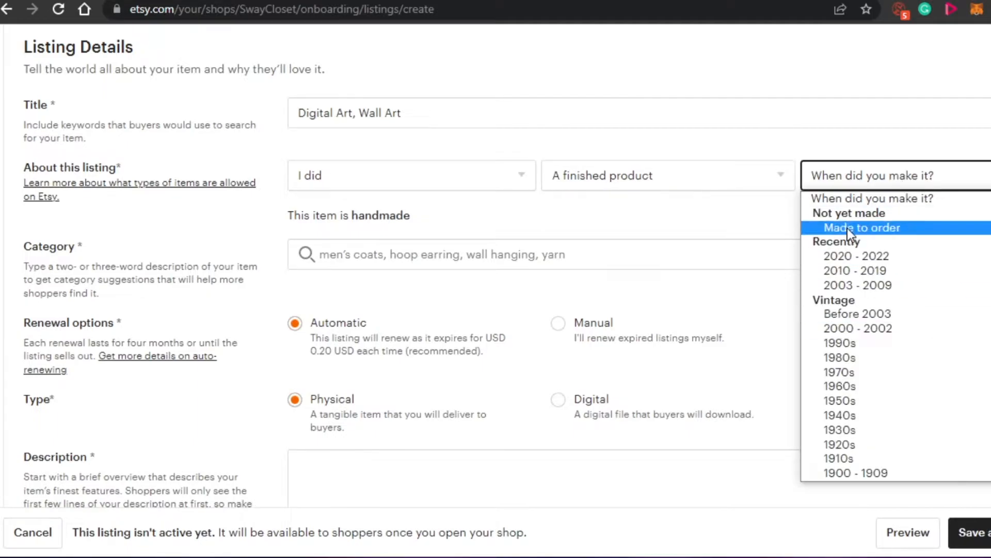
{"action": "left_click", "coordinate": [856, 255]}
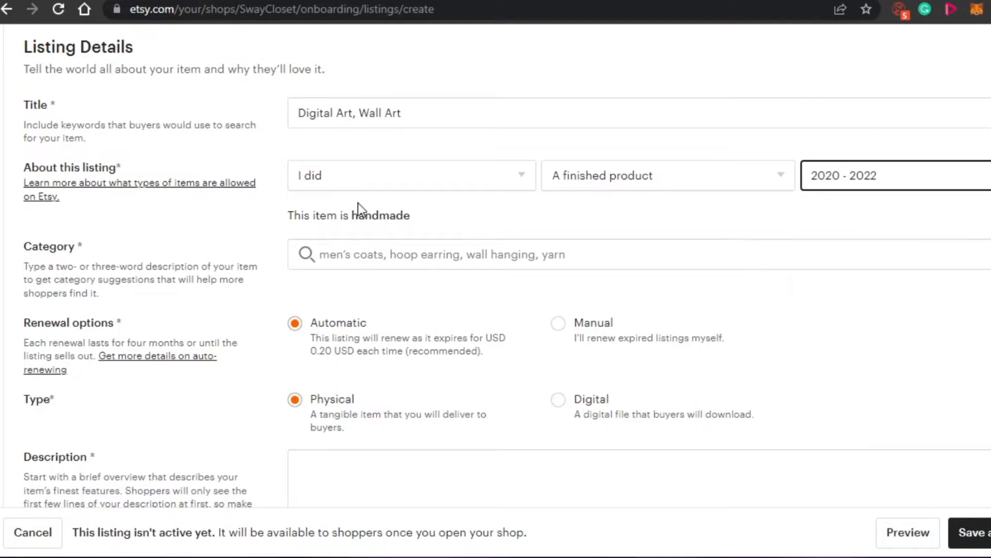
Step: Search the listing categories for "digita" and choose Clip Art & Image Files
{"action": "left_click", "coordinate": [345, 257]}
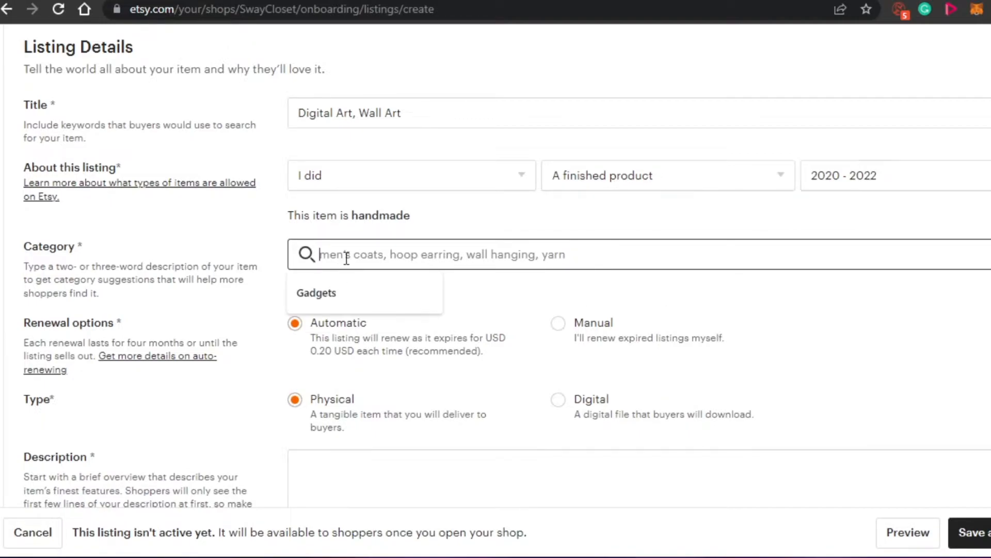
{"action": "type", "text": "digita"}
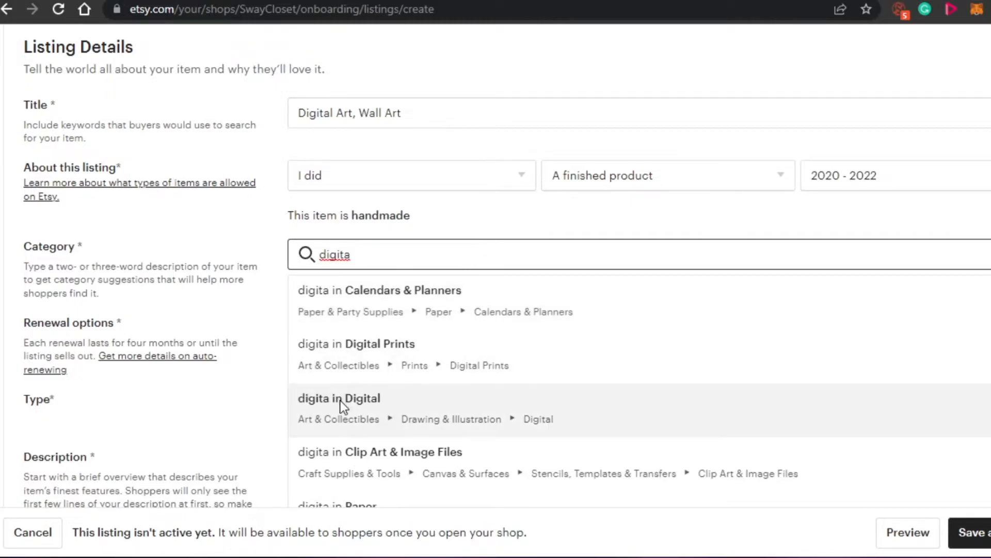
{"action": "left_click", "coordinate": [452, 456]}
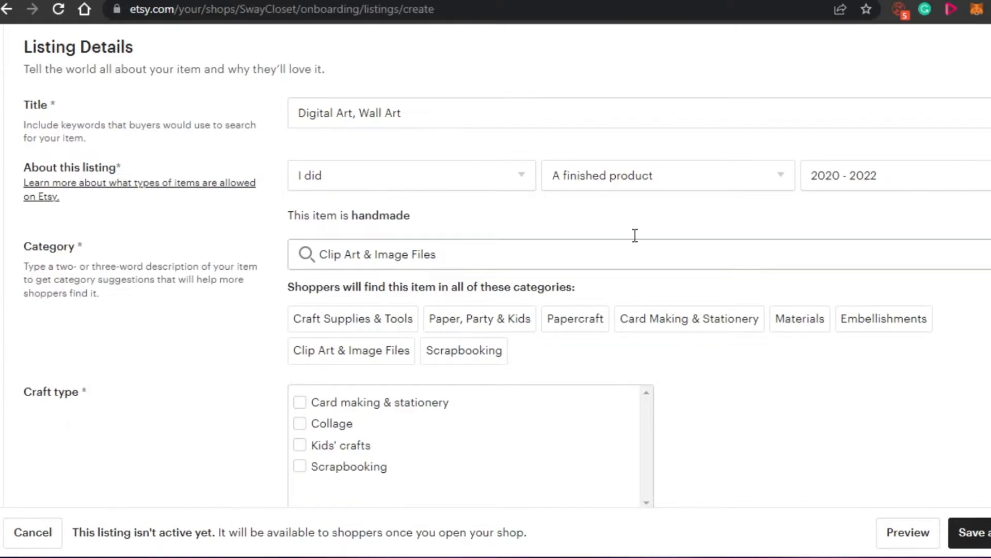
Step: Set the craft type to Card making & stationery and the subject to Abstract & geometric
{"action": "scroll", "coordinate": [495, 268], "scroll_direction": "down", "scroll_amount": 4}
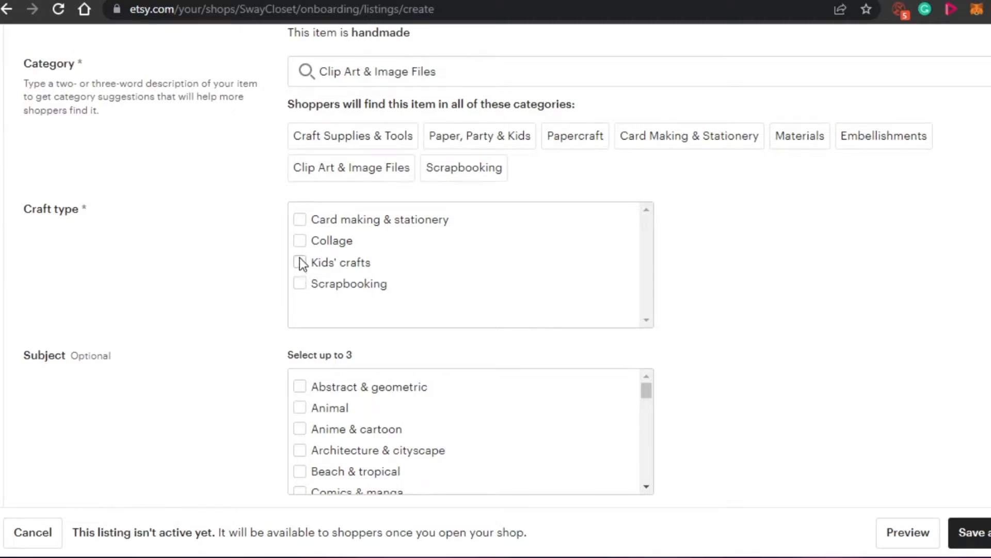
{"action": "left_click", "coordinate": [300, 219]}
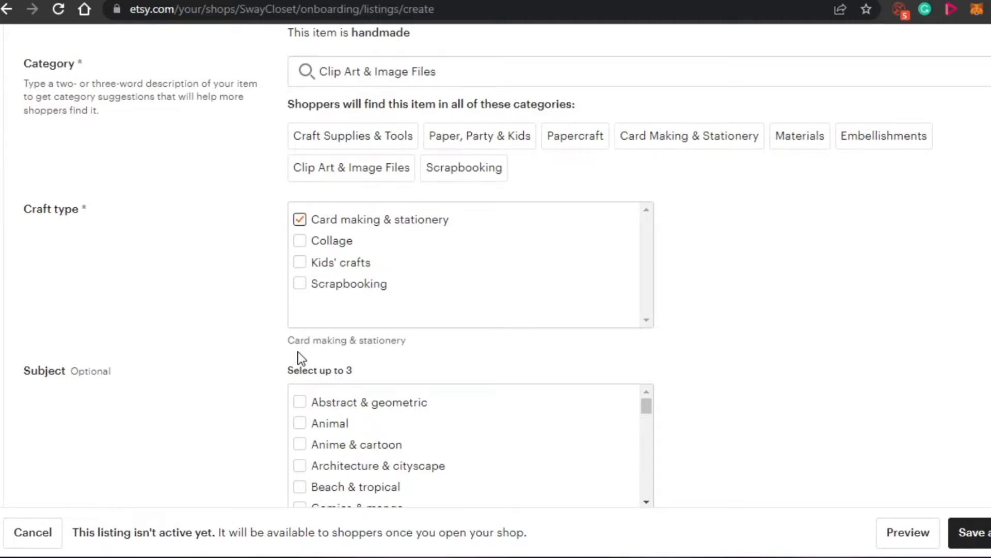
{"action": "left_click", "coordinate": [300, 403]}
Step: Leave the optional size, colour and occasion attributes empty, and set the renewal option to Manual and the listing type to Digital
{"action": "scroll", "coordinate": [385, 74], "scroll_direction": "down", "scroll_amount": 9}
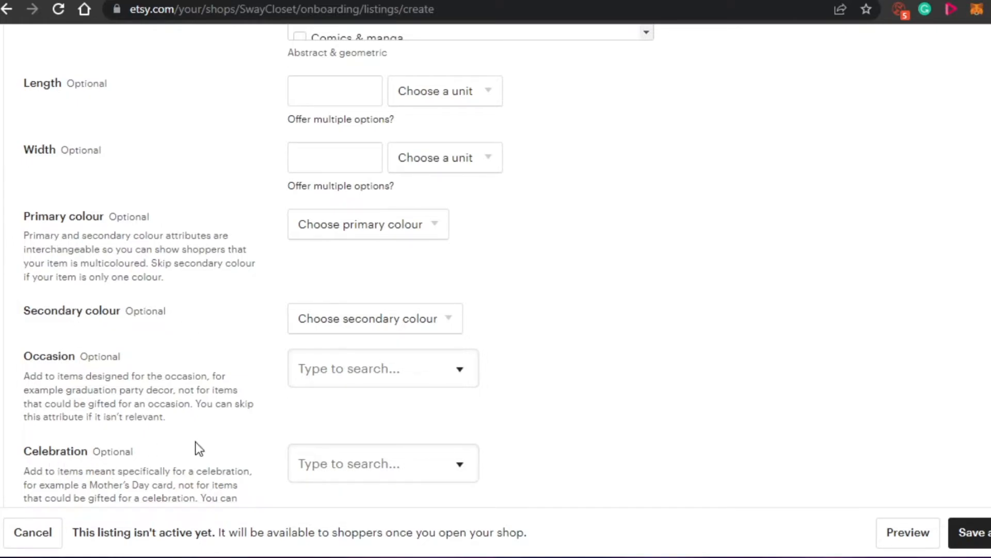
{"action": "left_click", "coordinate": [327, 160]}
{"action": "scroll", "coordinate": [496, 266], "scroll_direction": "down", "scroll_amount": 8}
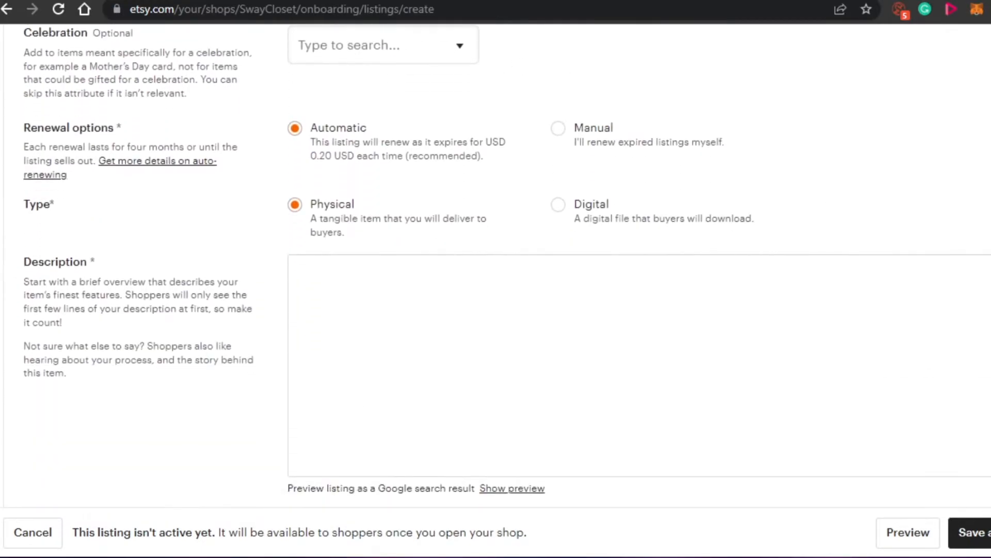
{"action": "scroll", "coordinate": [496, 266], "scroll_direction": "down", "scroll_amount": 2}
{"action": "scroll", "coordinate": [496, 266], "scroll_direction": "up", "scroll_amount": 1}
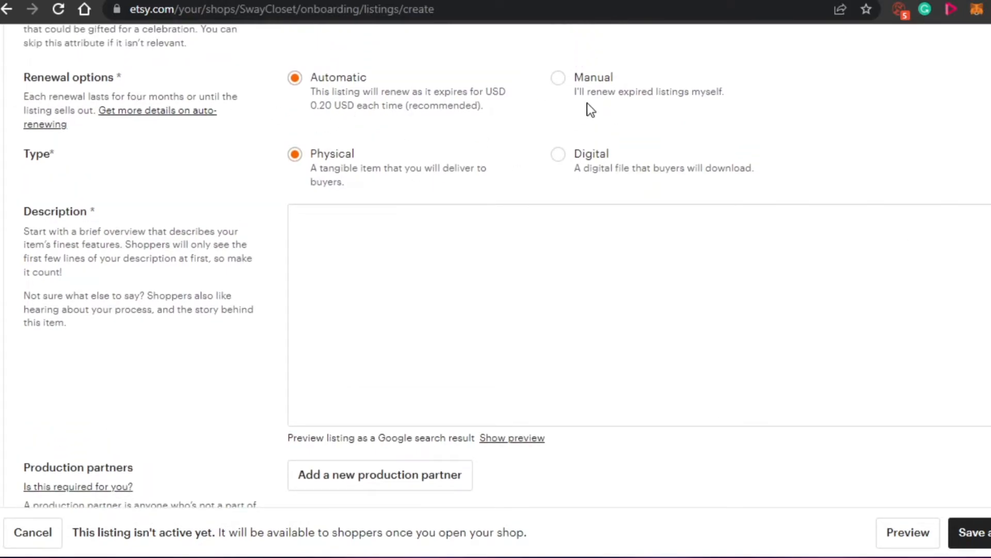
{"action": "left_click", "coordinate": [558, 78]}
{"action": "left_click", "coordinate": [558, 154]}
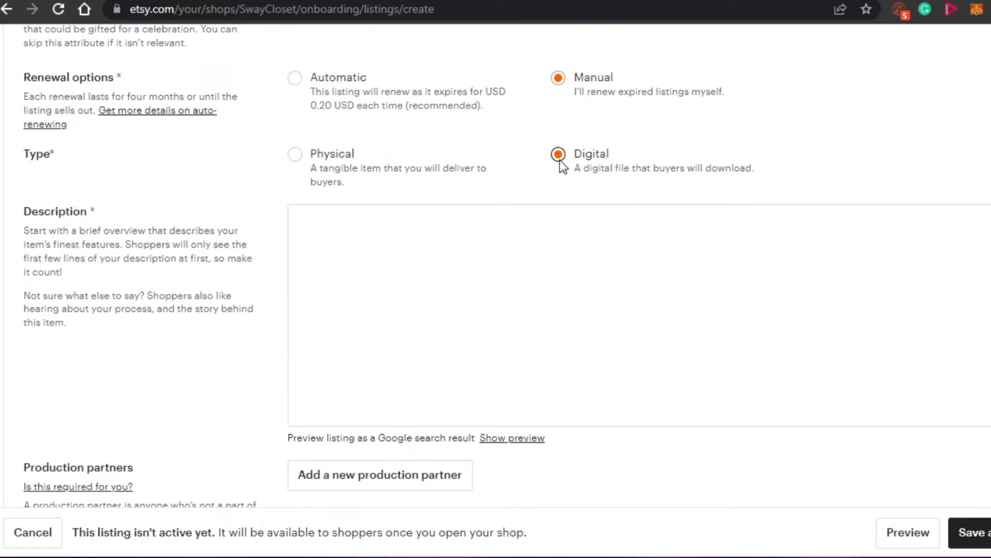
Step: Enter "description...." as the listing's description
{"action": "left_click", "coordinate": [340, 250]}
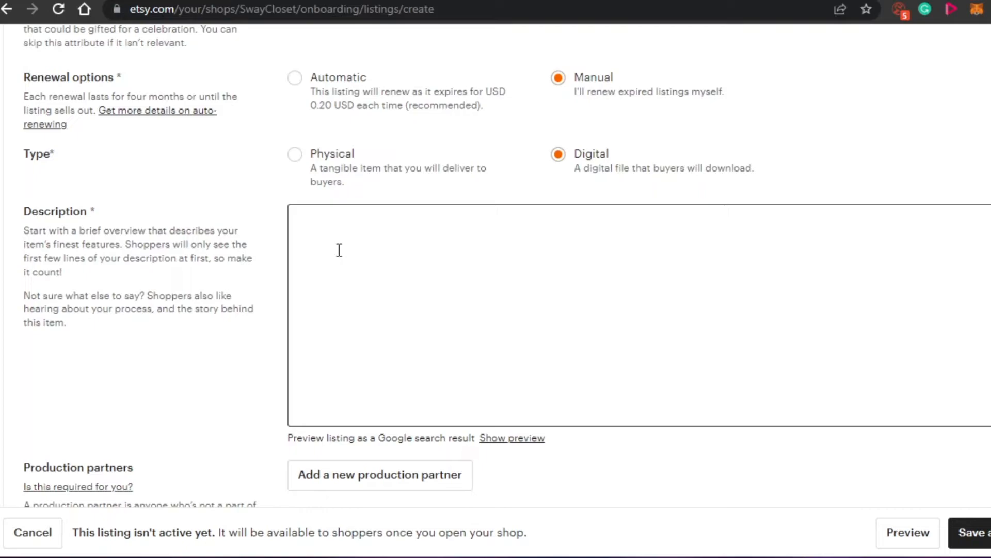
{"action": "type", "text": "description...."}
Step: Examine which listing fields are required and which are optional, from the colour attributes down to tags, materials, price, quantity and SKU
{"action": "scroll", "coordinate": [495, 258], "scroll_direction": "up", "scroll_amount": 2}
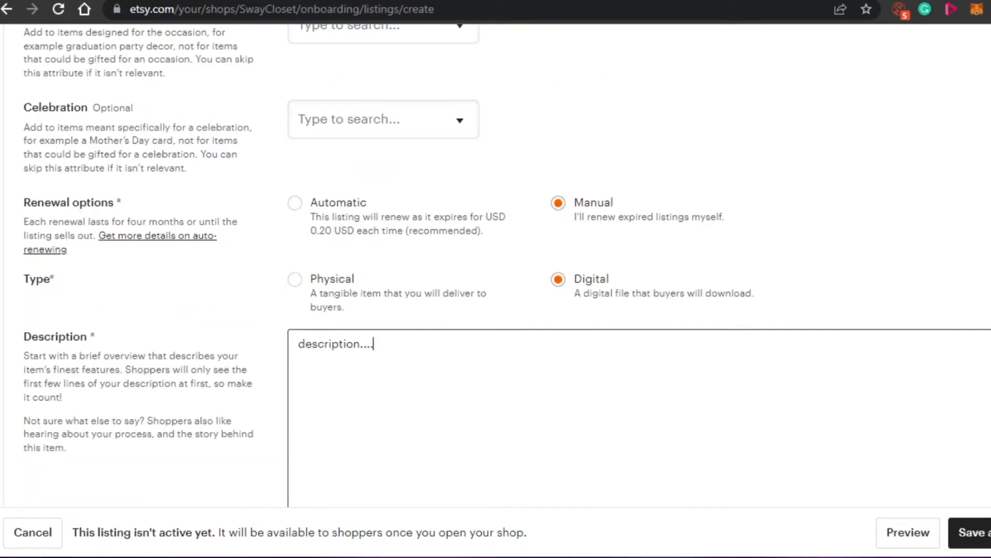
{"action": "scroll", "coordinate": [495, 258], "scroll_direction": "up", "scroll_amount": 2}
{"action": "scroll", "coordinate": [495, 258], "scroll_direction": "down", "scroll_amount": 3}
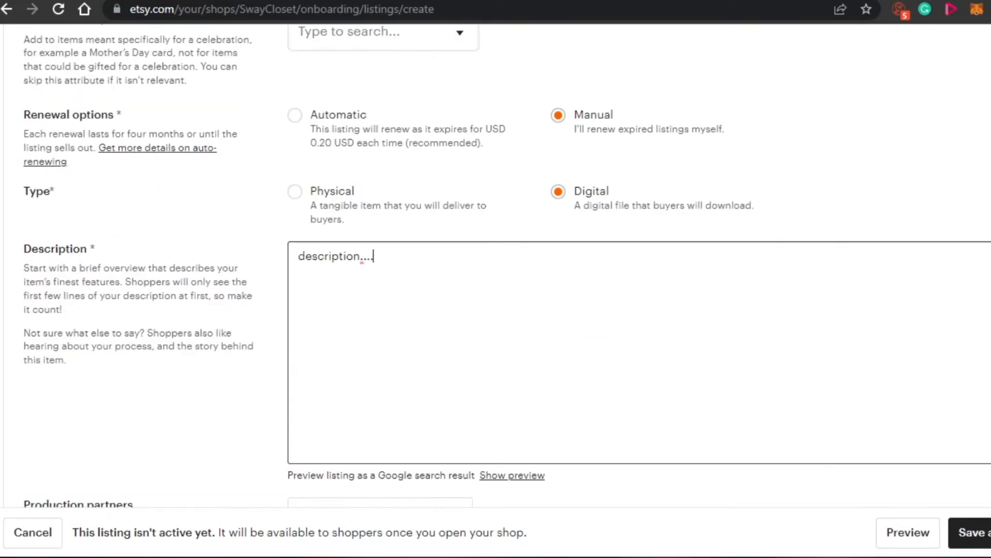
{"action": "scroll", "coordinate": [495, 258], "scroll_direction": "down", "scroll_amount": 9}
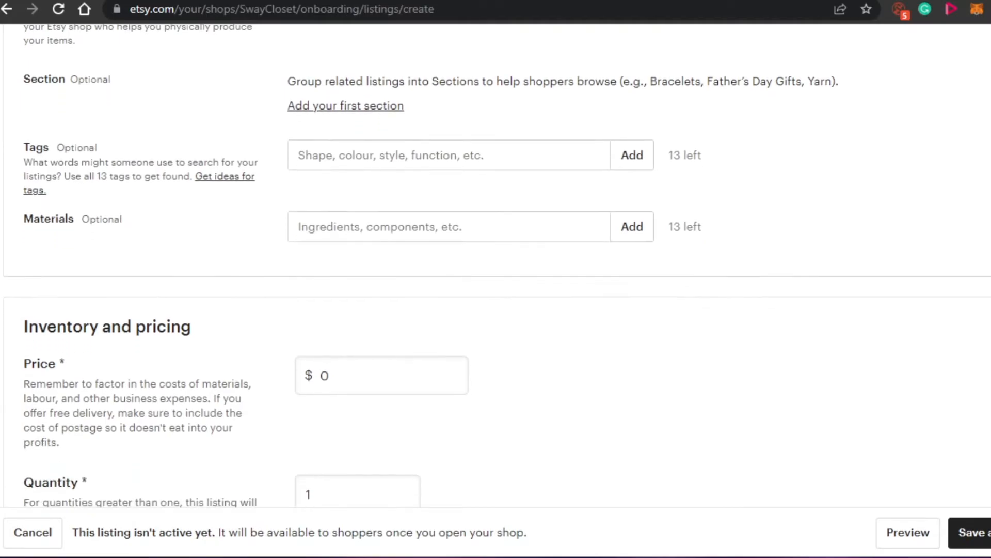
{"action": "scroll", "coordinate": [496, 259], "scroll_direction": "up", "scroll_amount": 3}
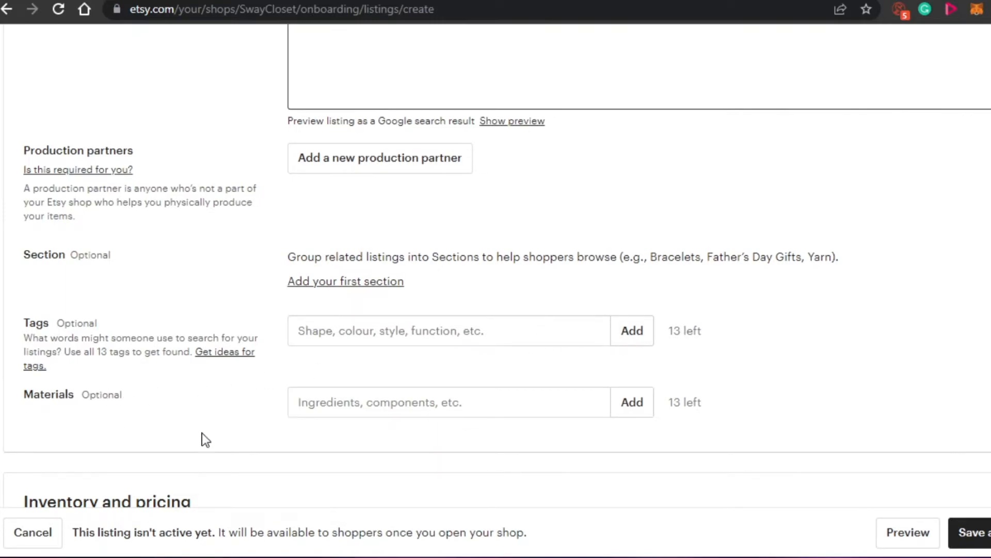
{"action": "scroll", "coordinate": [496, 263], "scroll_direction": "down", "scroll_amount": 8}
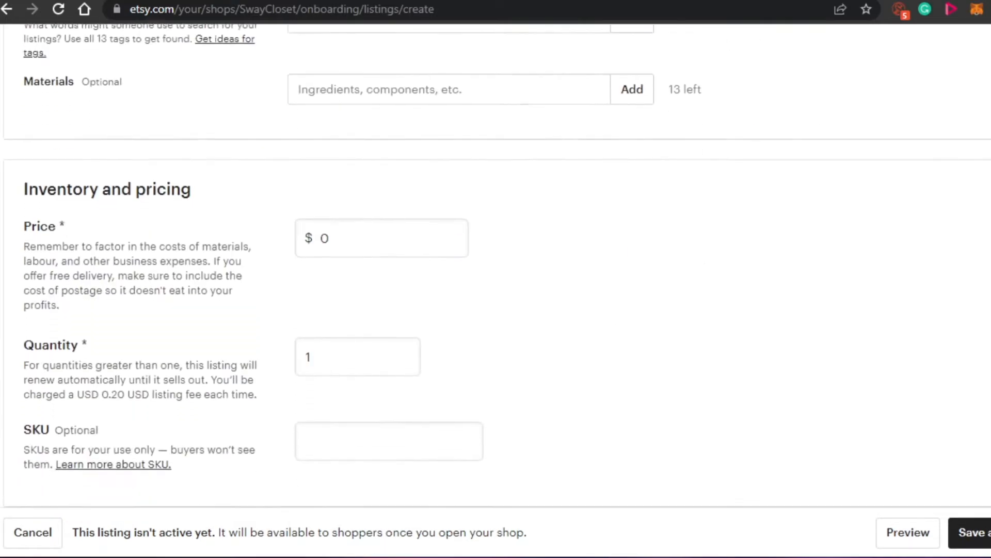
{"action": "scroll", "coordinate": [496, 266], "scroll_direction": "up", "scroll_amount": 10}
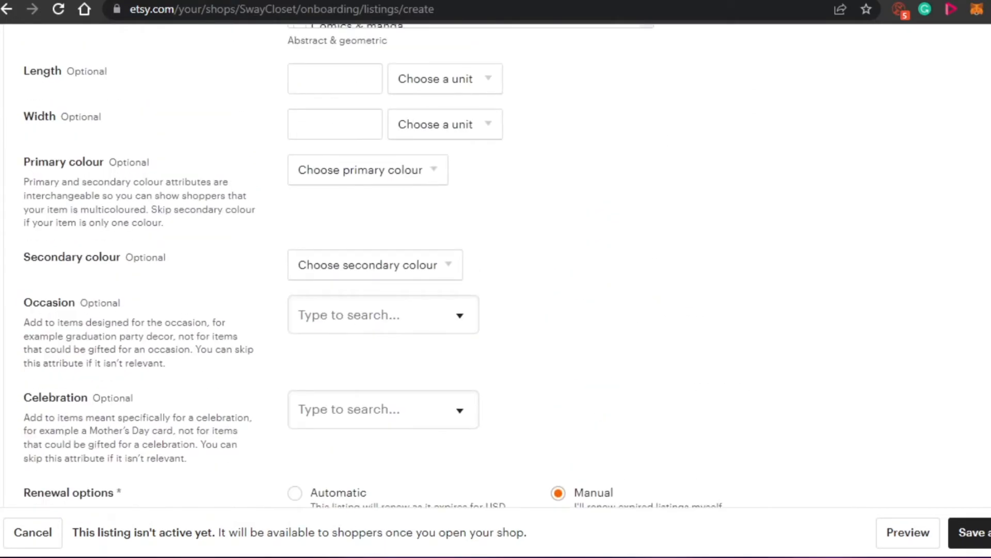
{"action": "scroll", "coordinate": [496, 266], "scroll_direction": "down", "scroll_amount": 6}
{"action": "scroll", "coordinate": [496, 267], "scroll_direction": "up", "scroll_amount": 2}
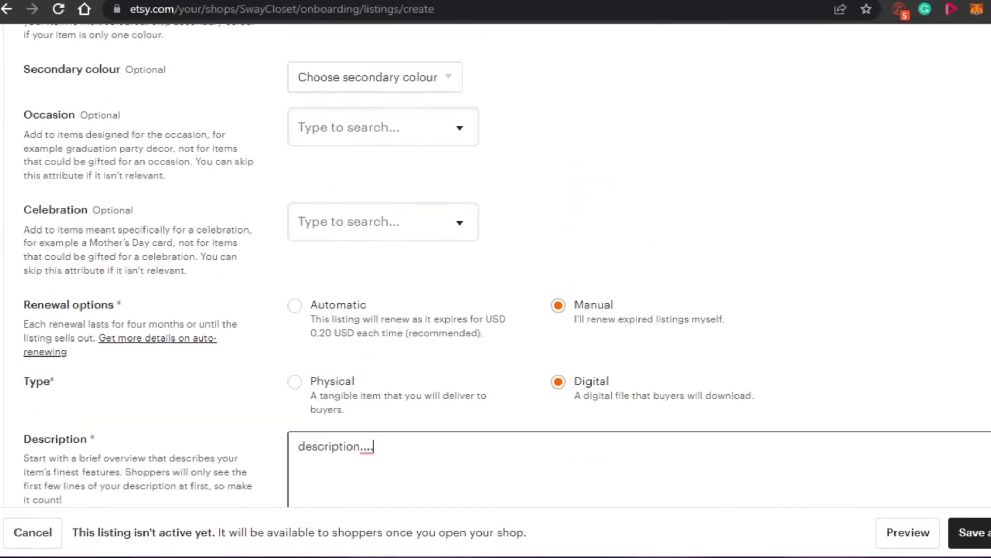
{"action": "double_click", "coordinate": [119, 304]}
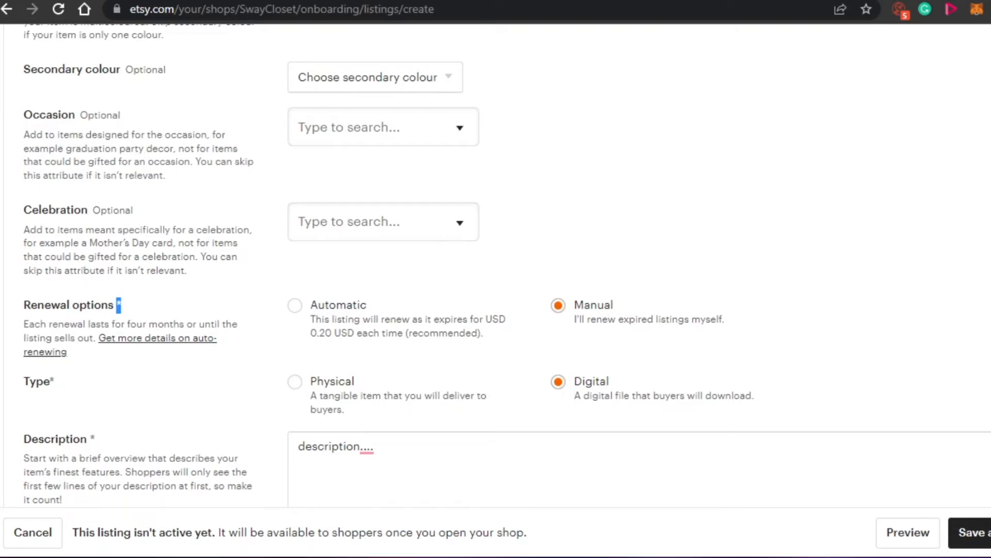
{"action": "scroll", "coordinate": [496, 267], "scroll_direction": "down", "scroll_amount": 20}
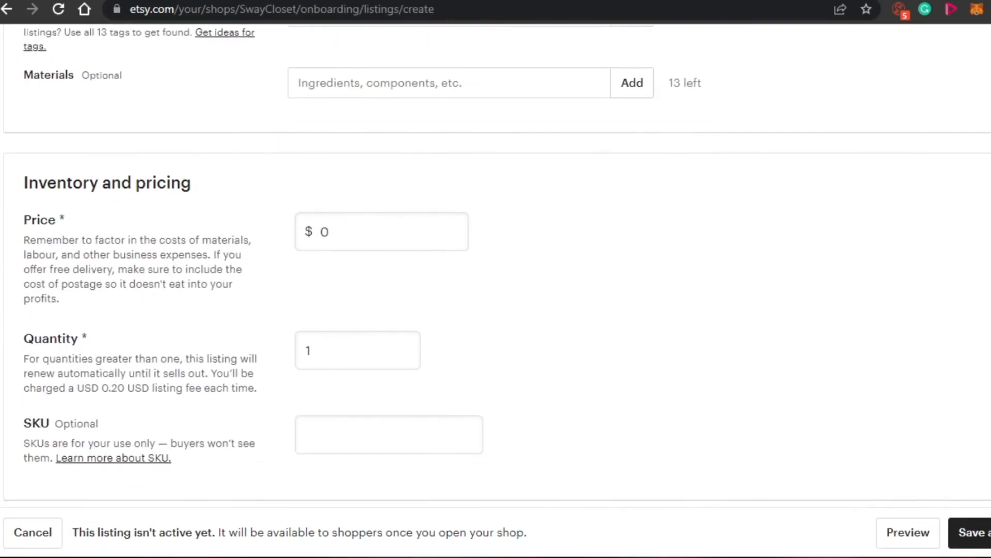
Step: Set the listing's price to $12 under Inventory and pricing
{"action": "scroll", "coordinate": [496, 266], "scroll_direction": "up", "scroll_amount": 1}
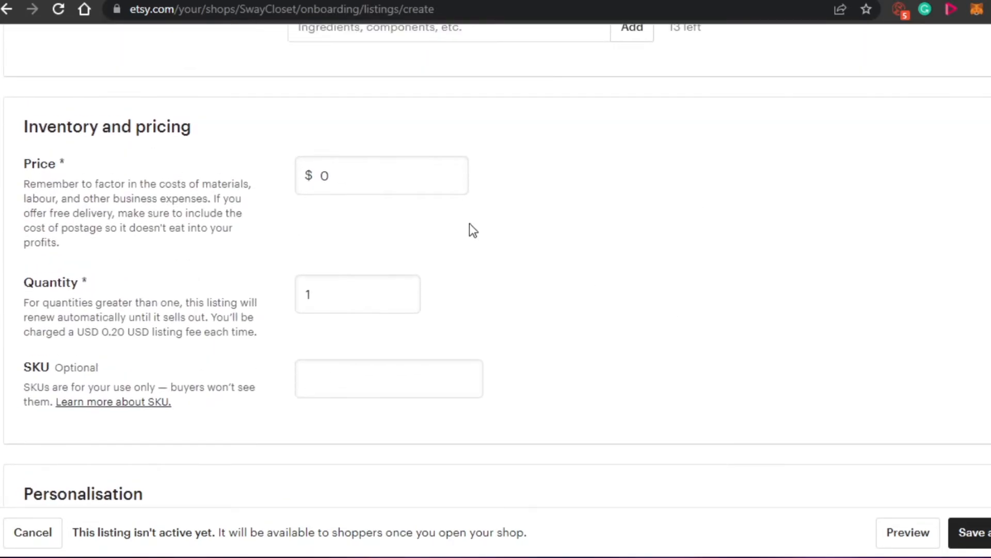
{"action": "left_click", "coordinate": [361, 175]}
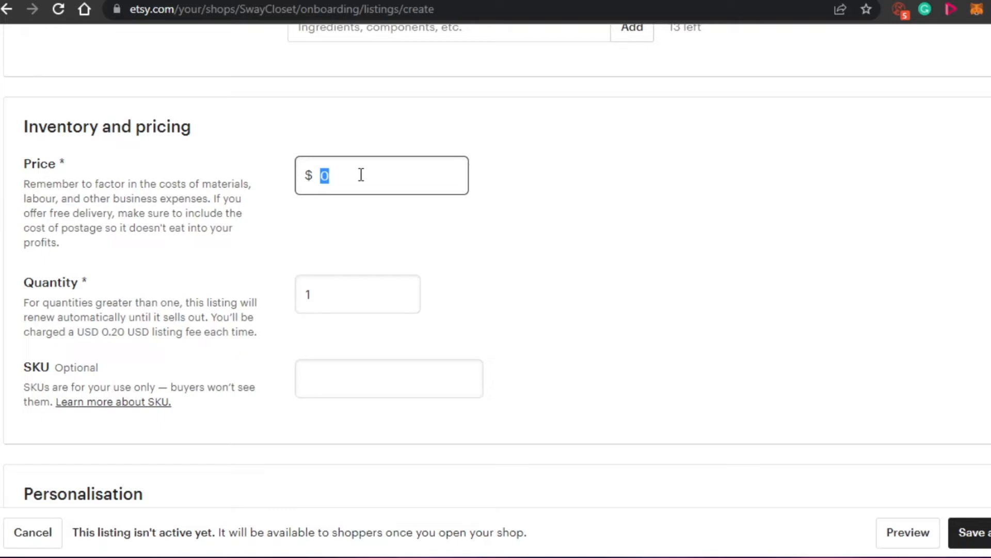
{"action": "type", "text": "12"}
{"action": "scroll", "coordinate": [489, 188], "scroll_direction": "down", "scroll_amount": 7}
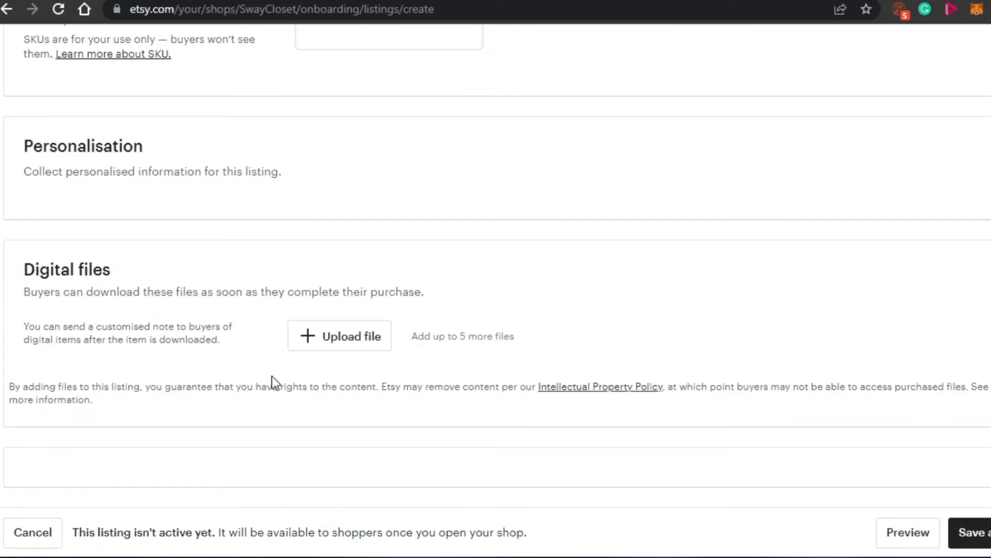
{"action": "left_click", "coordinate": [319, 338]}
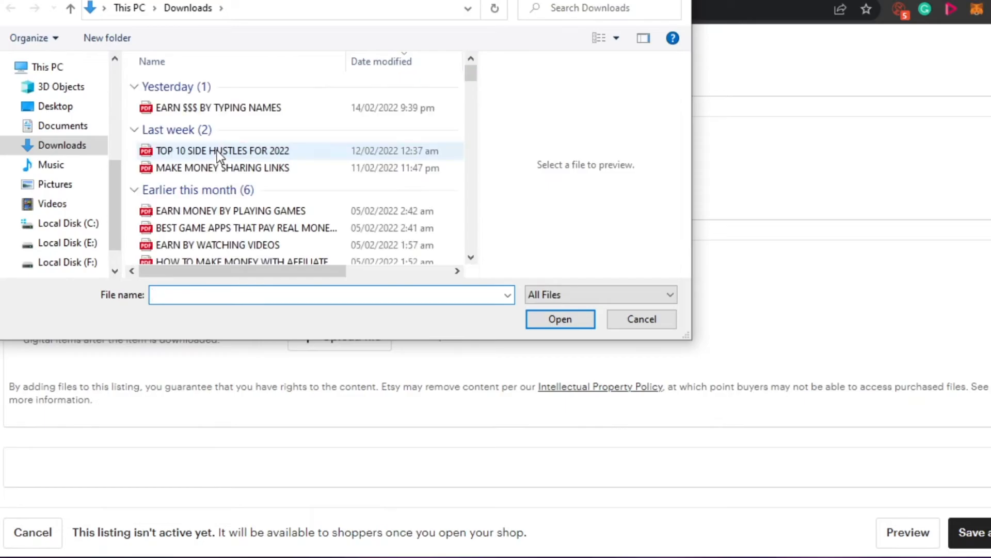
{"action": "key", "text": "Escape"}
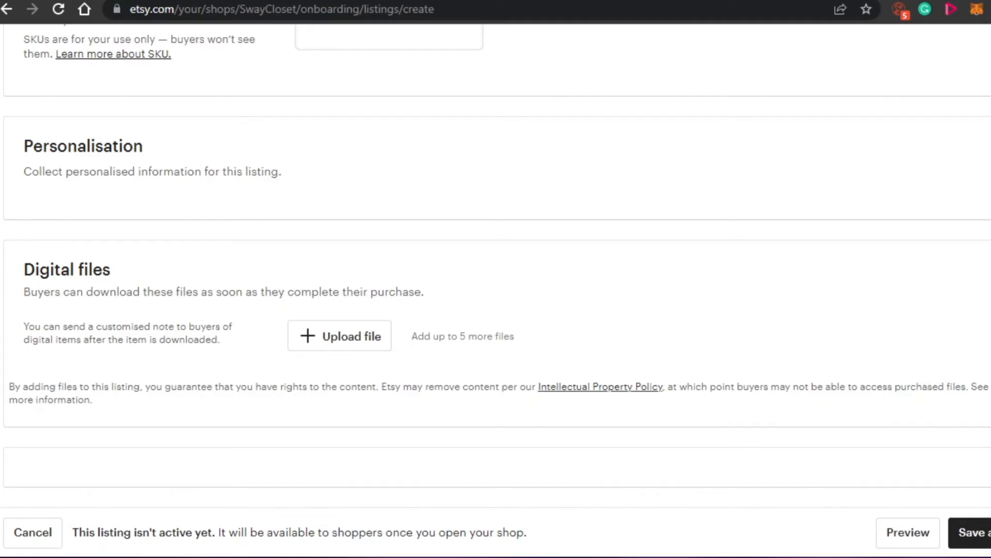
Step: Check over the completed listing form, then save the listing and return to the shop stocking stage
{"action": "scroll", "coordinate": [496, 258], "scroll_direction": "up", "scroll_amount": 20}
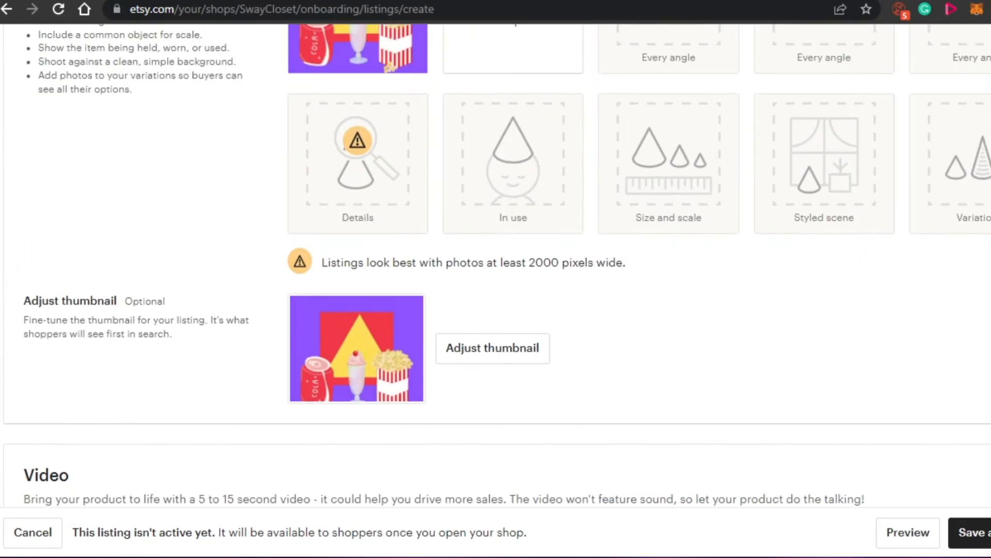
{"action": "scroll", "coordinate": [496, 259], "scroll_direction": "down", "scroll_amount": 20}
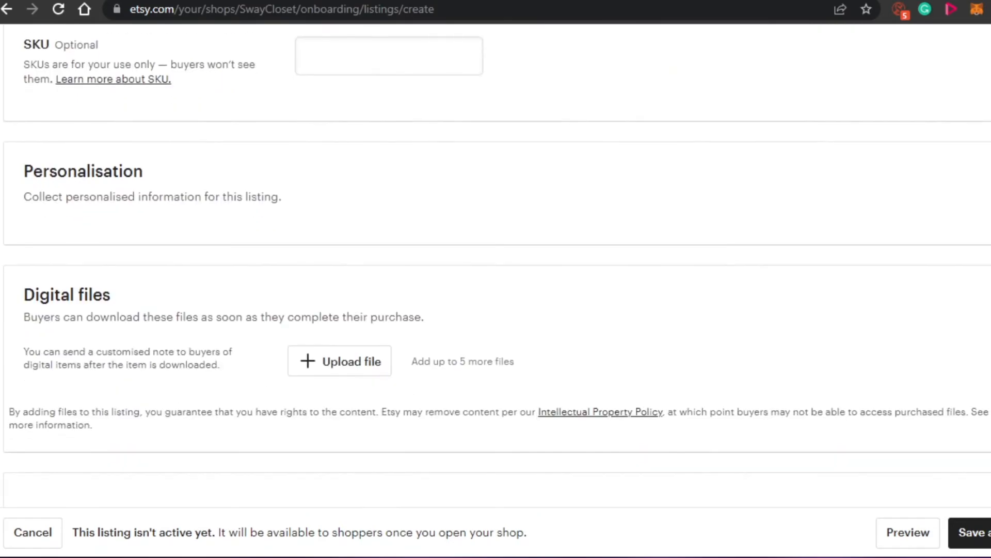
{"action": "scroll", "coordinate": [496, 259], "scroll_direction": "up", "scroll_amount": 15}
{"action": "scroll", "coordinate": [495, 258], "scroll_direction": "down", "scroll_amount": 10}
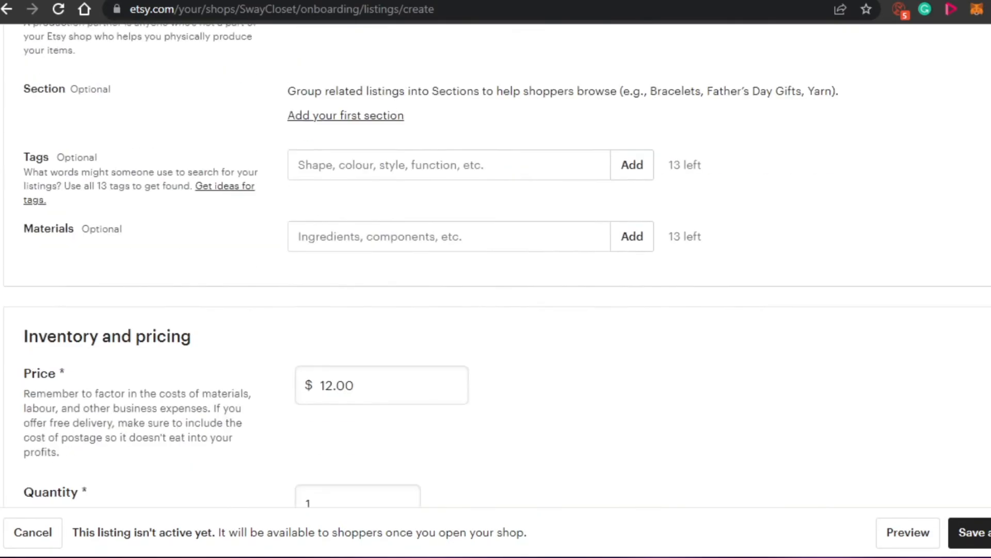
{"action": "scroll", "coordinate": [496, 258], "scroll_direction": "down", "scroll_amount": 5}
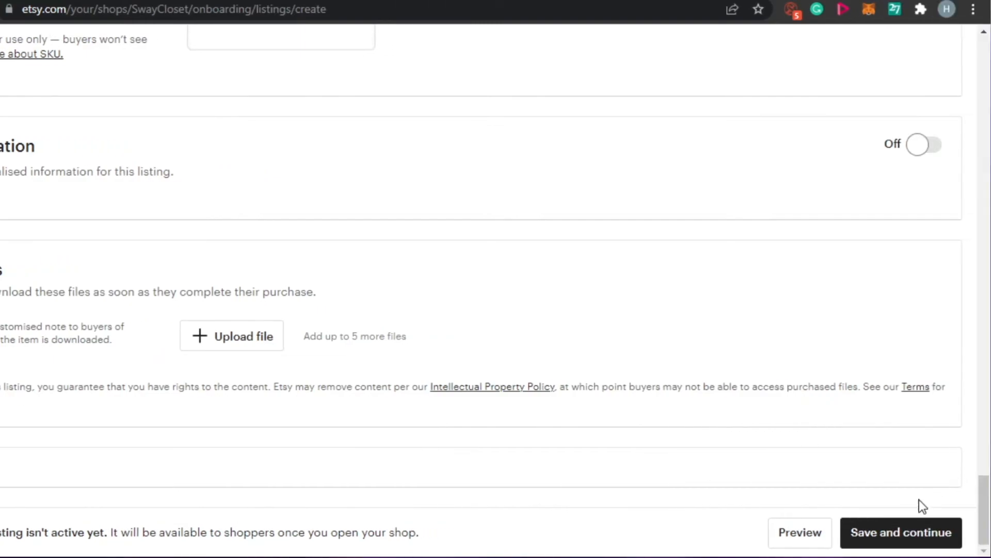
{"action": "left_click", "coordinate": [901, 540]}
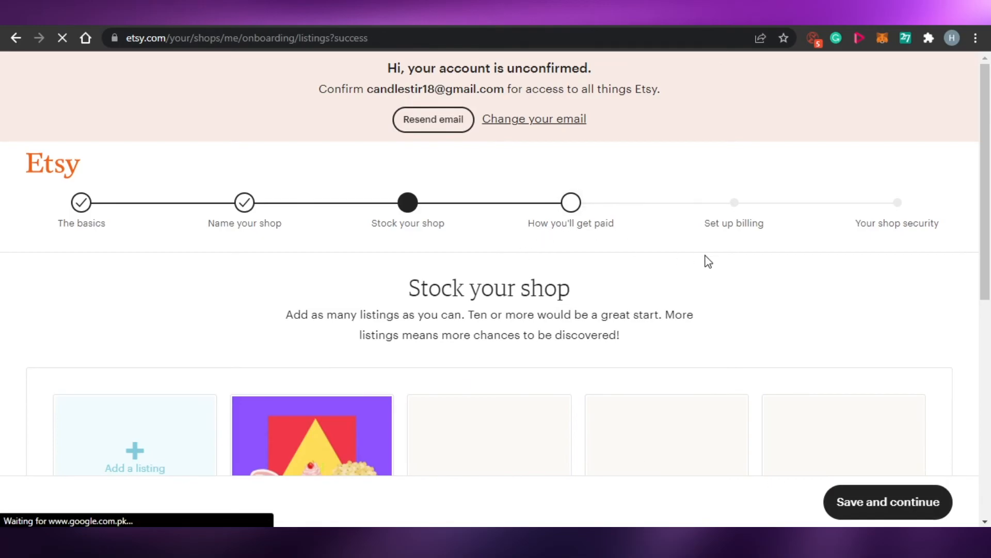
Step: Review the saved Digital Art, Wall Art listing and the empty listing slots under Stock your shop
{"action": "left_click_drag", "start_coordinate": [985, 207], "coordinate": [990, 334]}
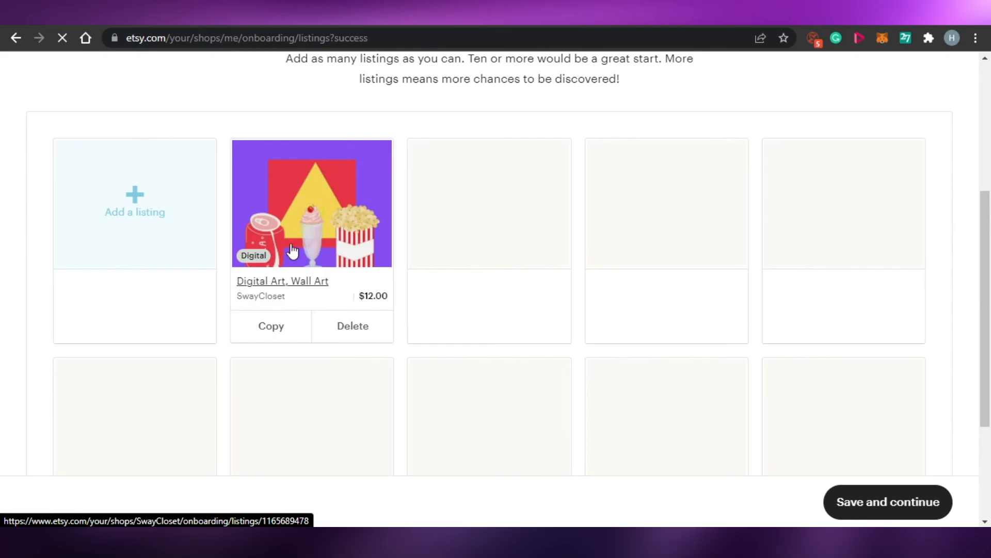
{"action": "left_click_drag", "start_coordinate": [987, 320], "coordinate": [990, 293]}
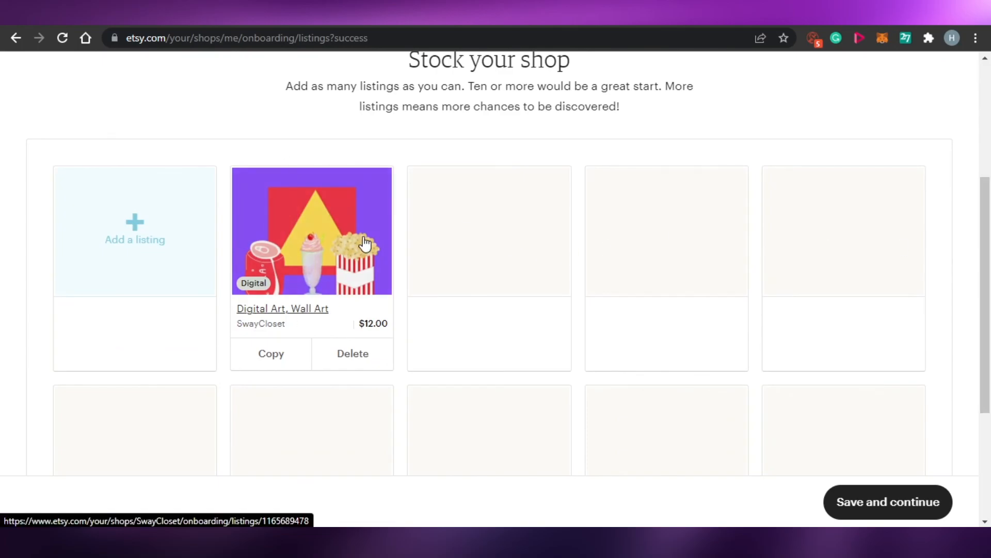
{"action": "mouse_move", "coordinate": [990, 315]}
{"action": "left_mouse_down"}
{"action": "mouse_move", "coordinate": [990, 191]}
{"action": "mouse_move", "coordinate": [990, 418]}
{"action": "mouse_move", "coordinate": [990, 194]}
{"action": "mouse_move", "coordinate": [990, 311]}
{"action": "left_mouse_up"}
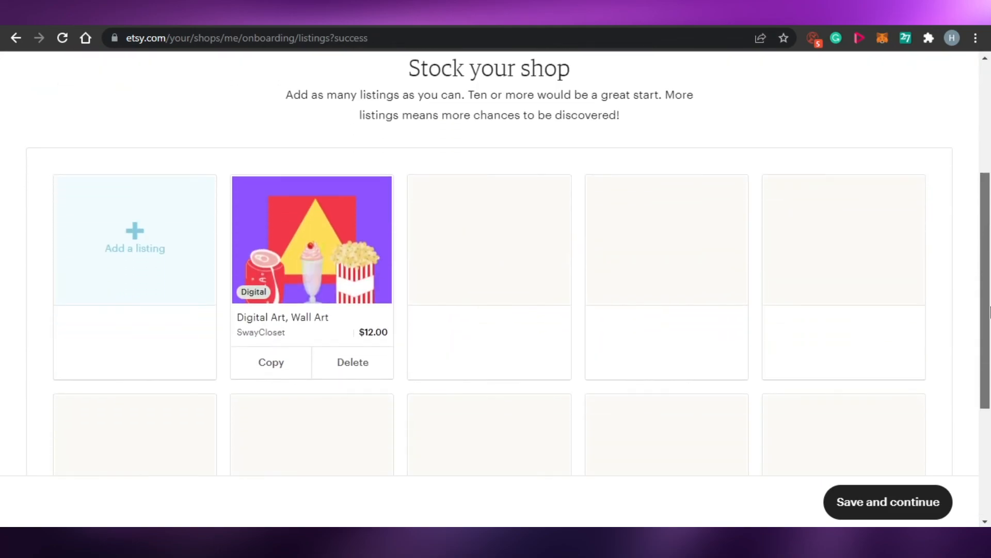
{"action": "left_click_drag", "start_coordinate": [990, 265], "coordinate": [990, 323]}
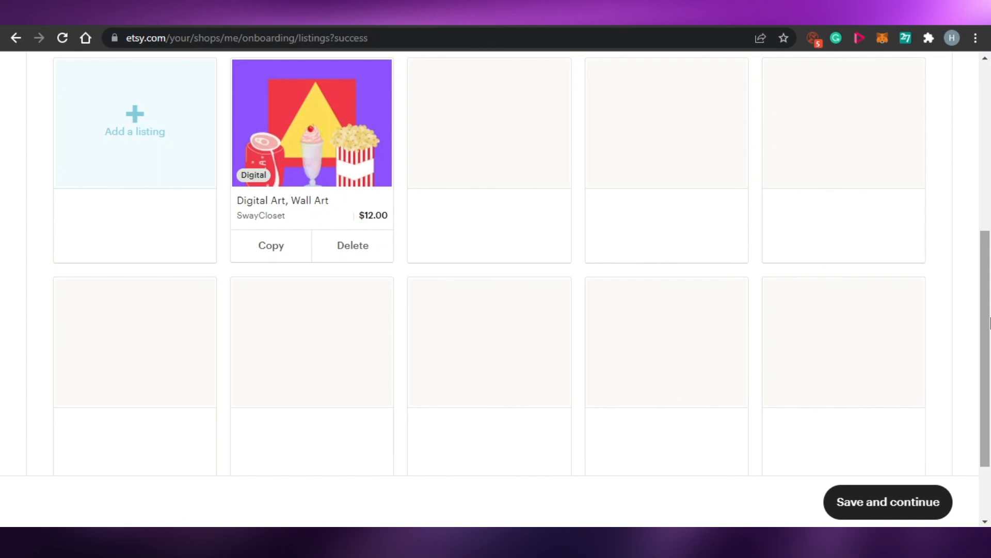
{"action": "left_click_drag", "start_coordinate": [990, 322], "coordinate": [990, 253]}
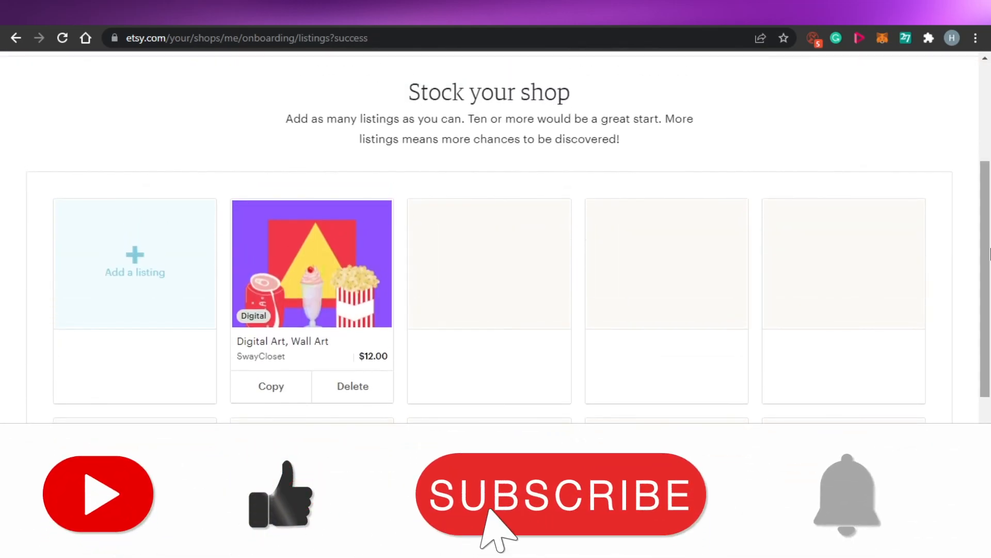